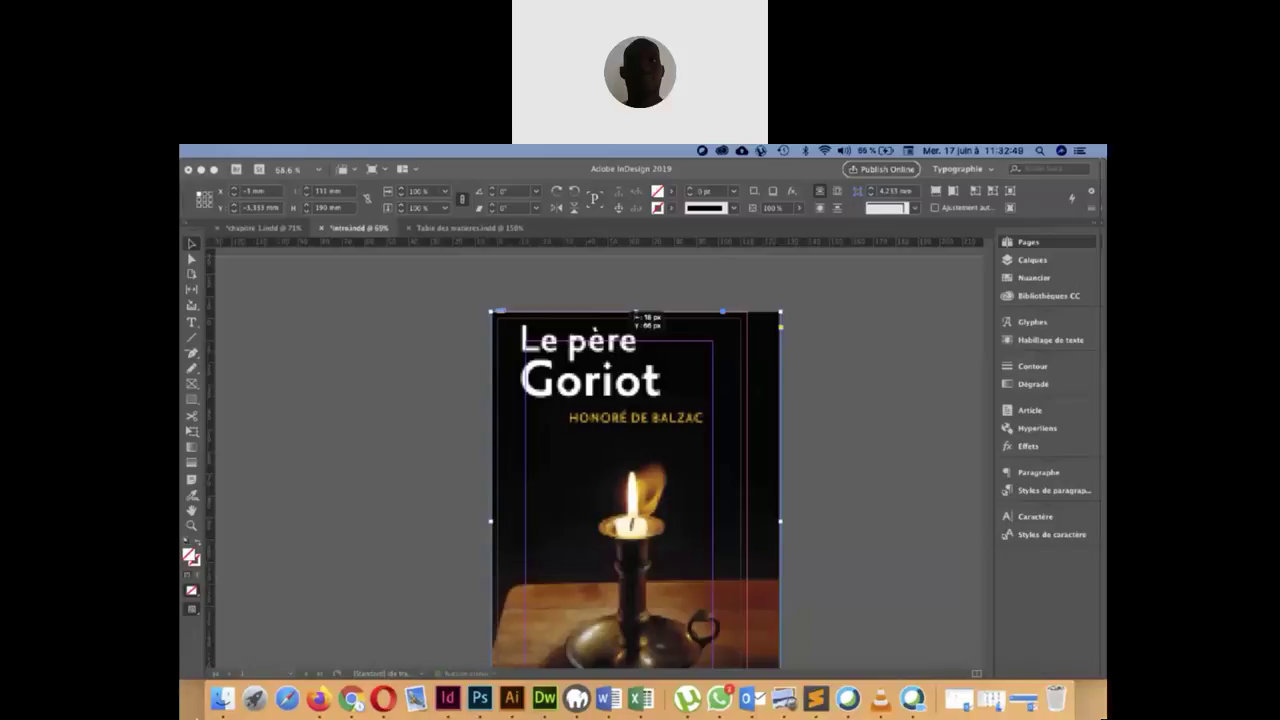
# Switch to the Finder and open the "Dossier Pére goriot" folder on the desktop.
pyautogui.click(214, 705)
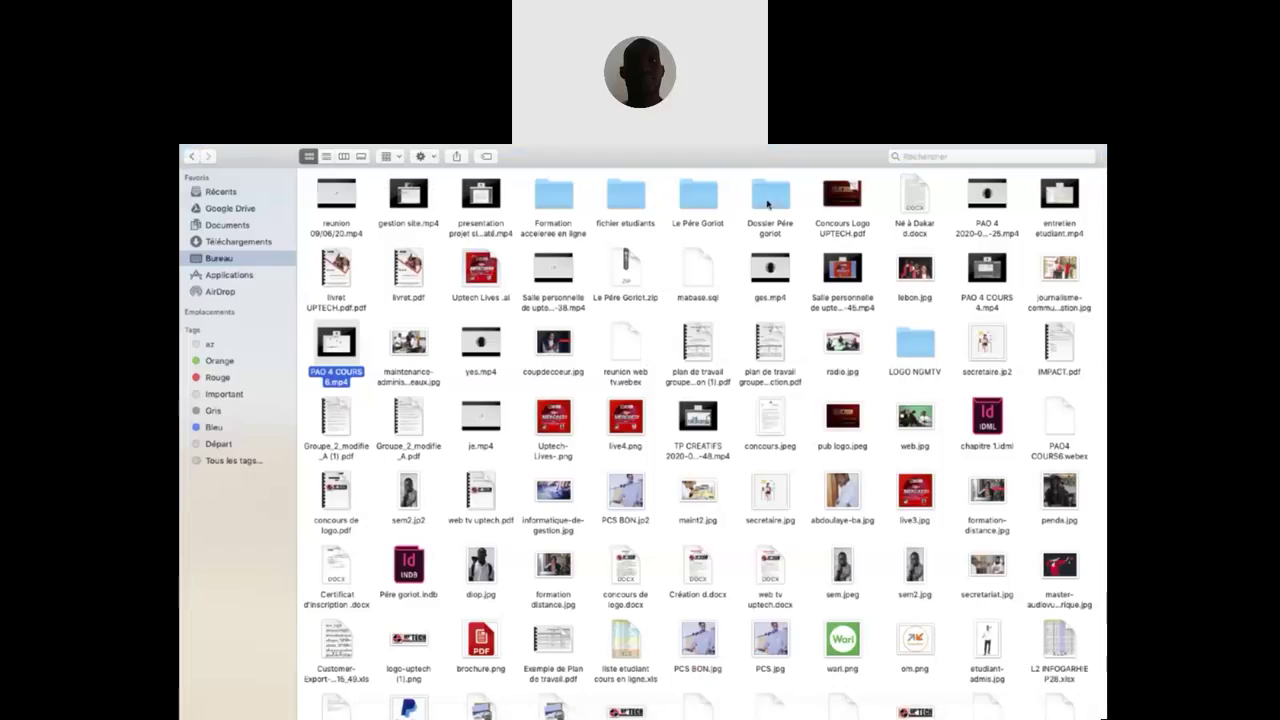
pyautogui.click(707, 204)
pyautogui.doubleClick(707, 204)
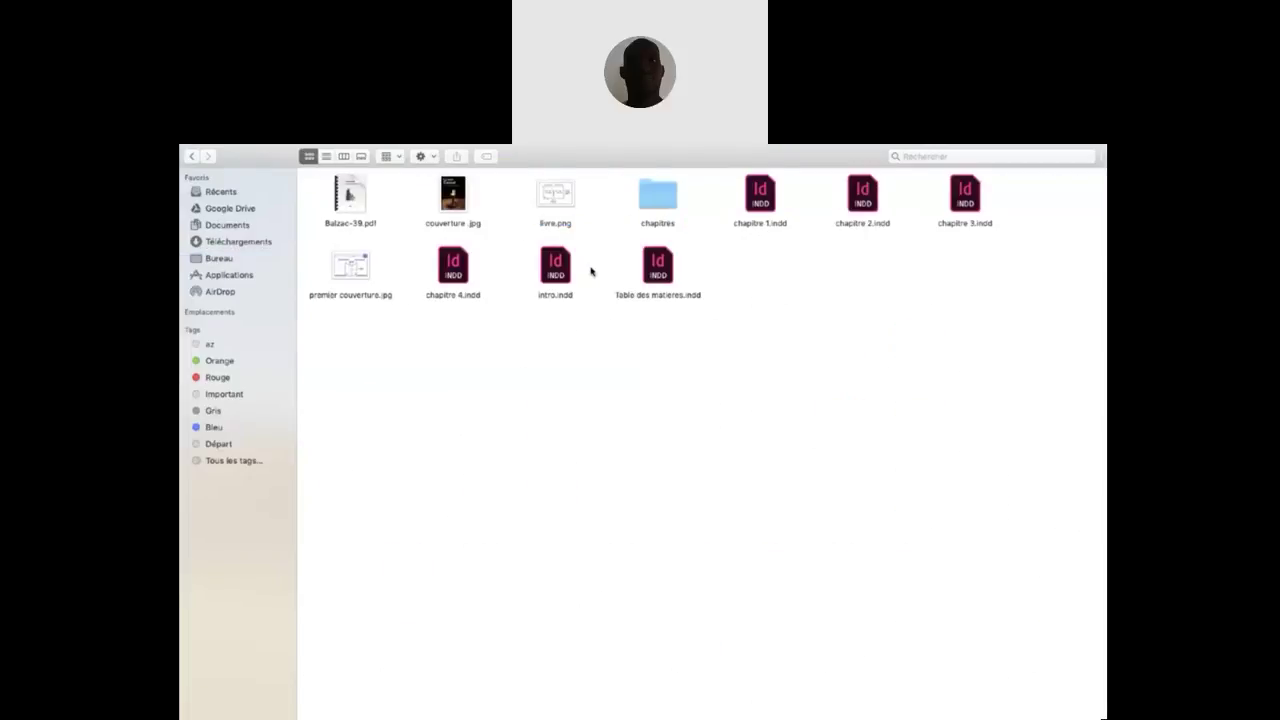
pyautogui.click(191, 156)
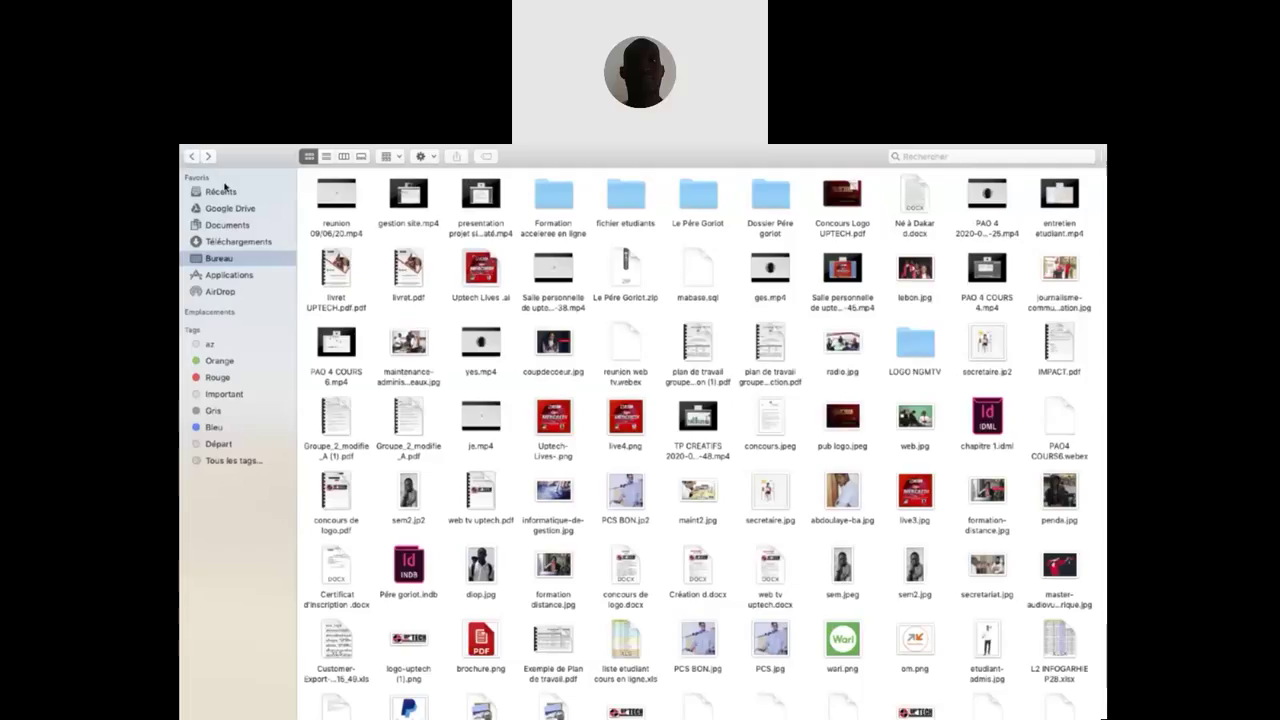
pyautogui.click(771, 207)
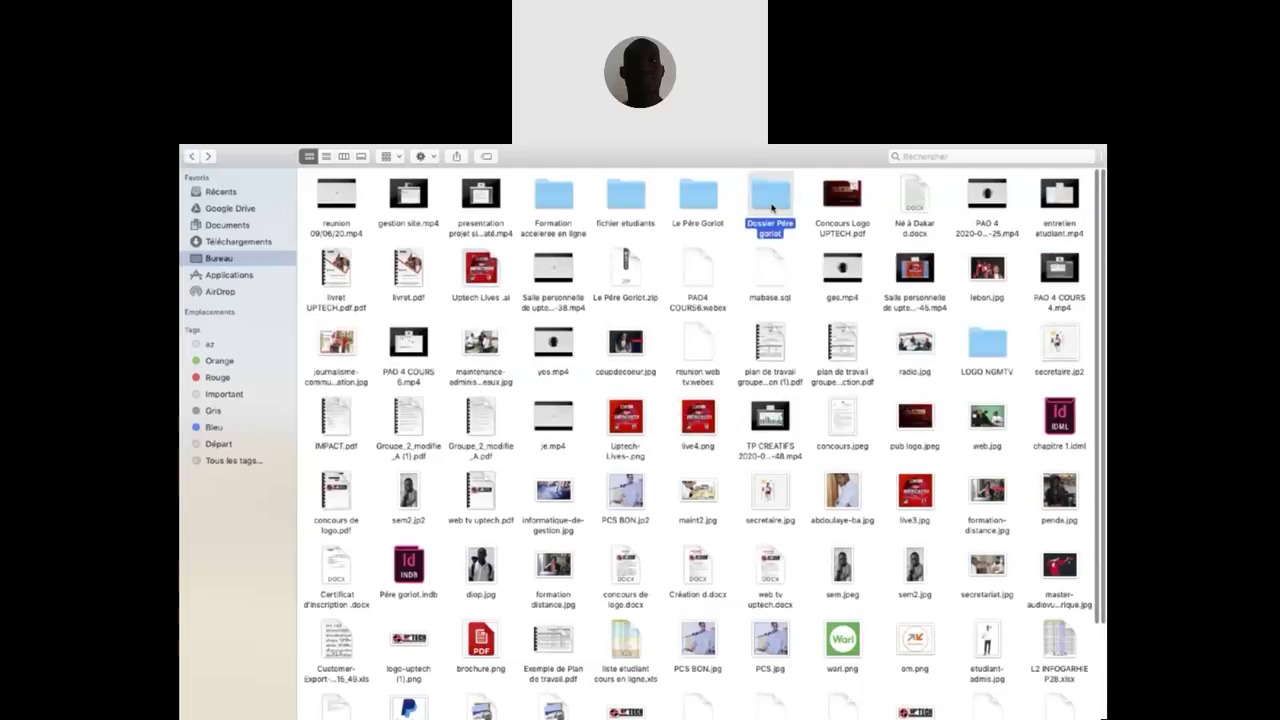
pyautogui.doubleClick(771, 207)
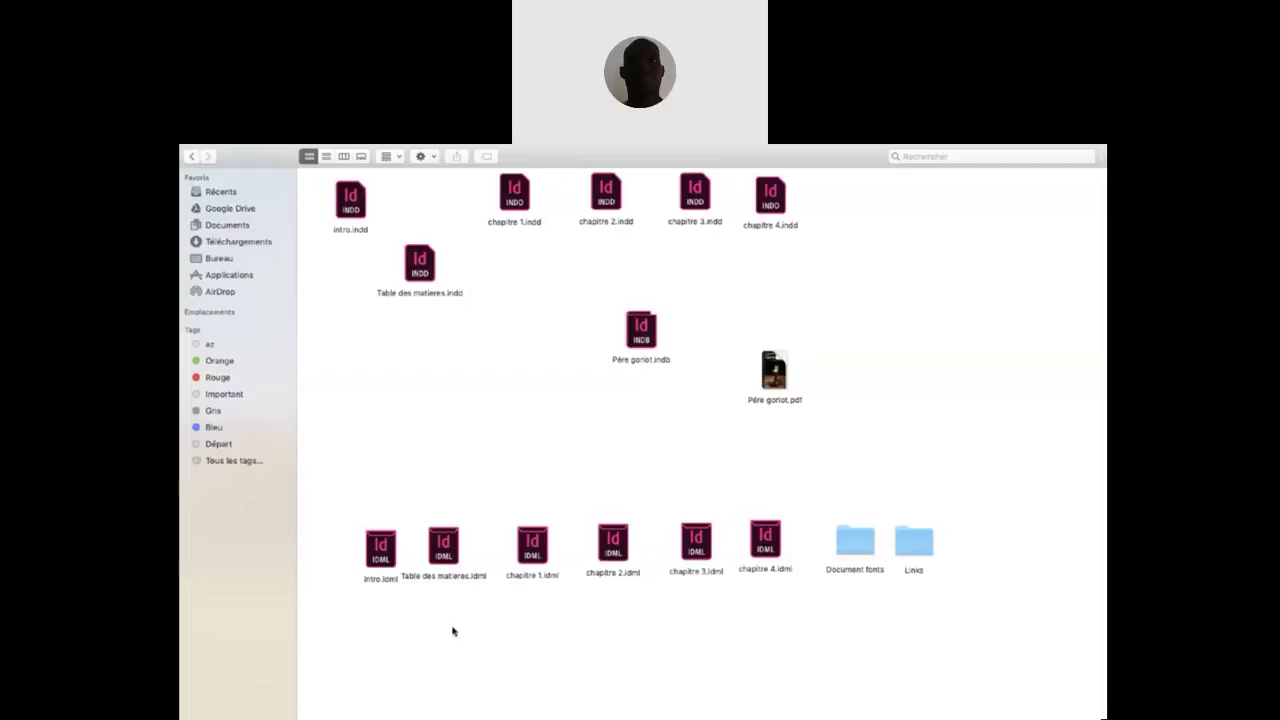
# Move intro.idml and Table des matieres.idml above the row of chapter IDML files, and select the Document fonts and Links folders.
pyautogui.moveTo(378, 558); pyautogui.dragTo(353, 500)
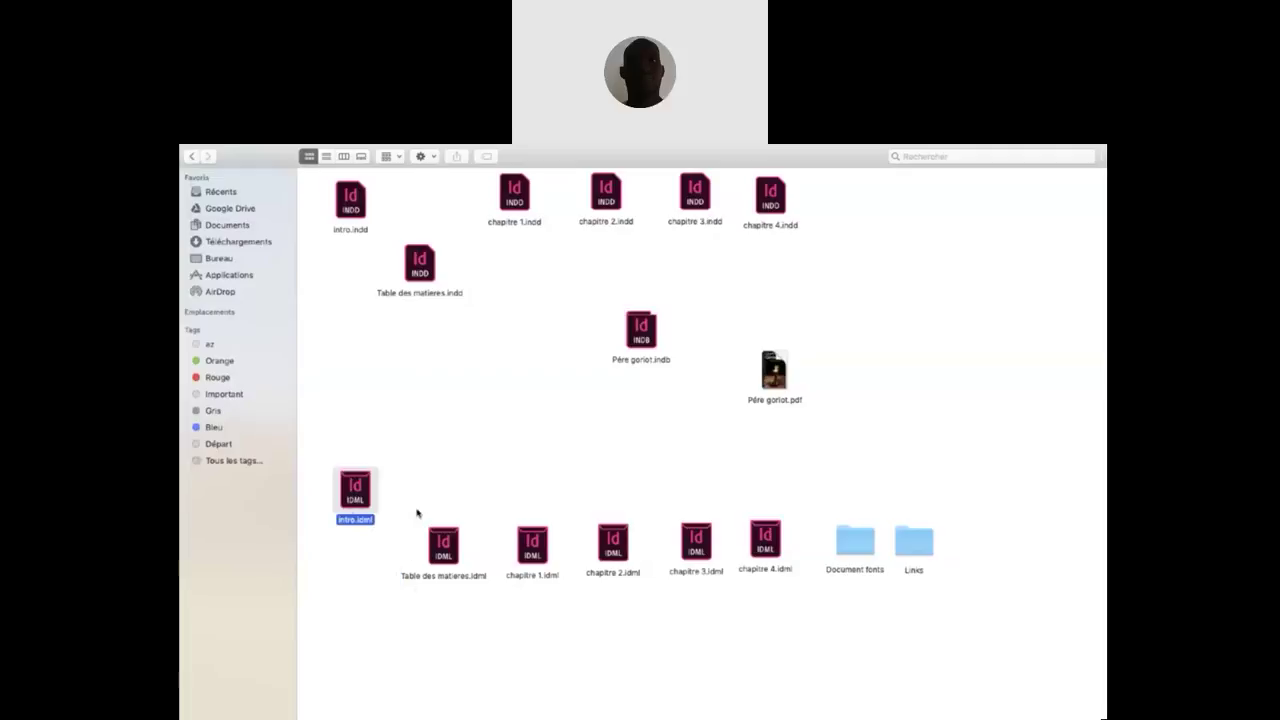
pyautogui.moveTo(445, 556); pyautogui.dragTo(424, 490)
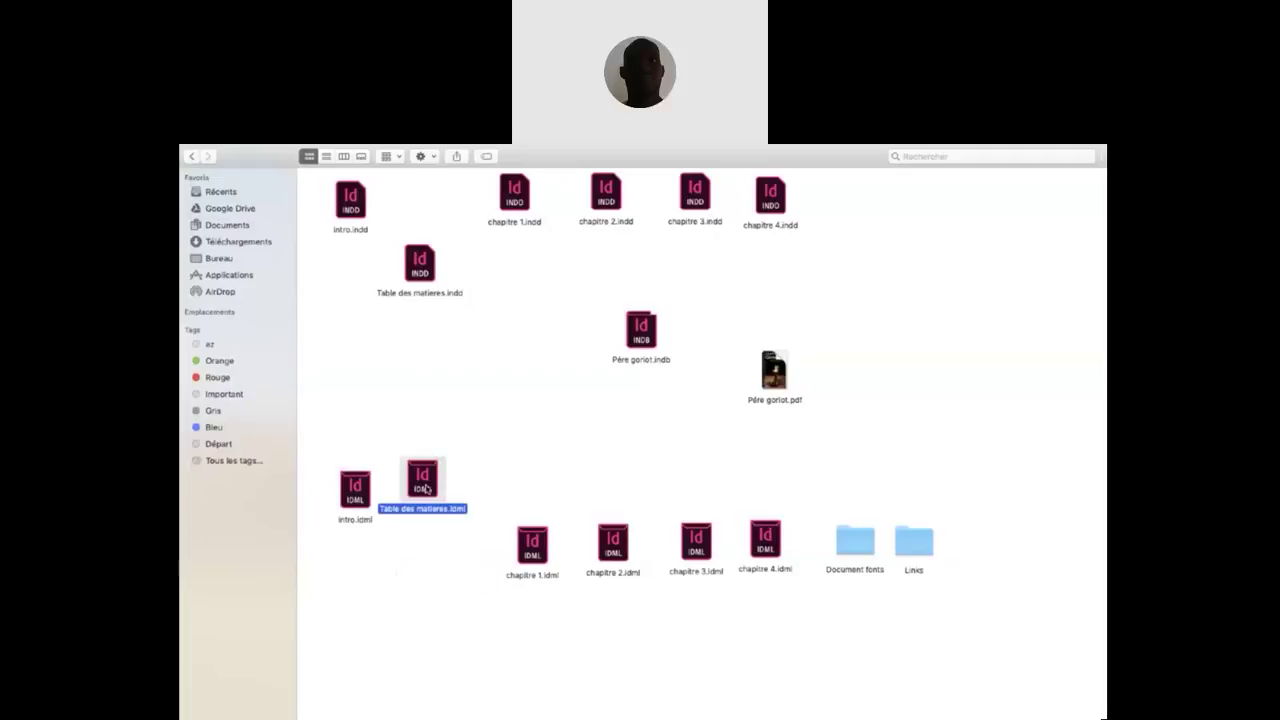
pyautogui.click(516, 528)
pyautogui.moveTo(516, 528); pyautogui.dragTo(805, 540)
pyautogui.moveTo(963, 527); pyautogui.dragTo(825, 587)
pyautogui.moveTo(778, 383)
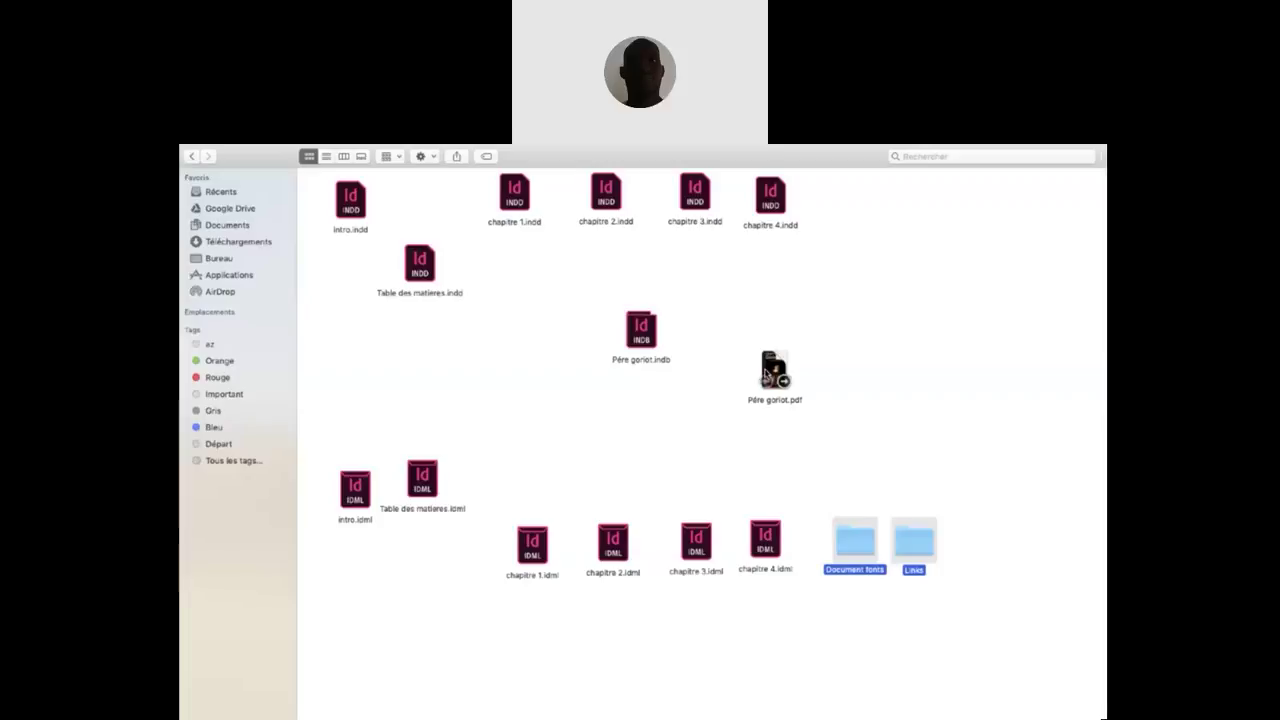
# Open the book file Pére goriot.indb in InDesign and move its book panel clear of the cover page.
pyautogui.click(641, 341)
pyautogui.doubleClick(641, 341)
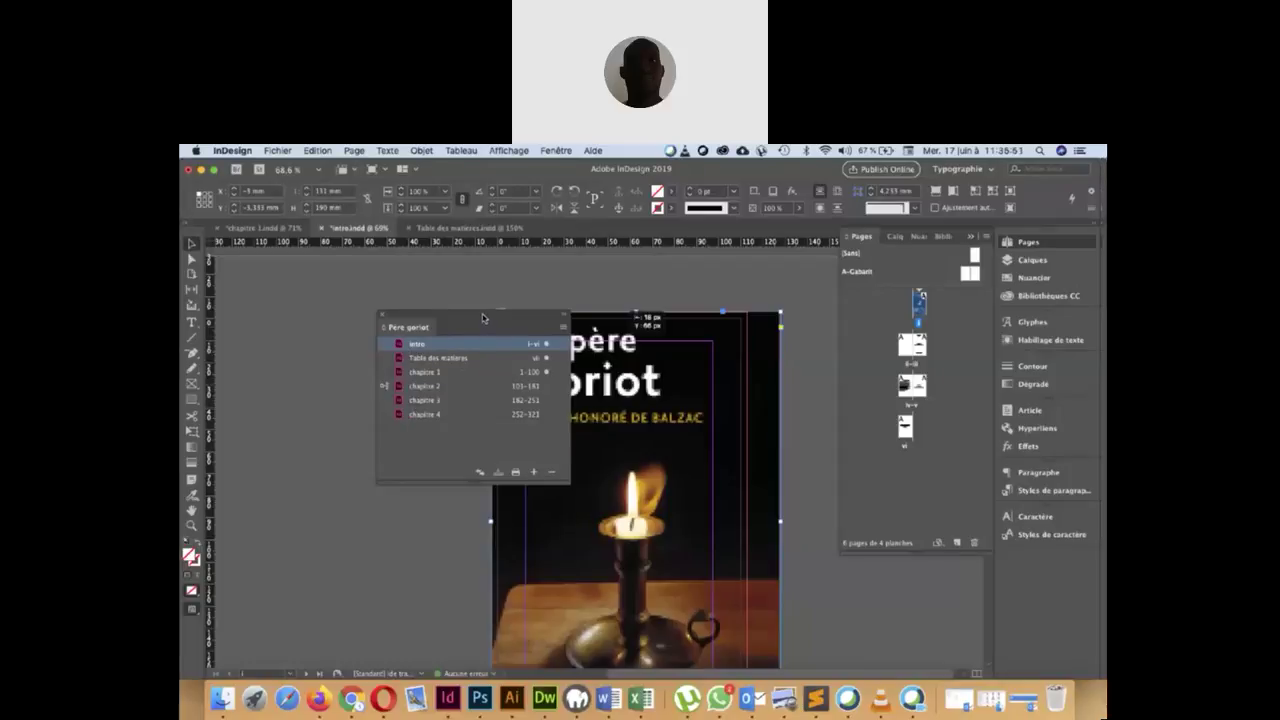
pyautogui.moveTo(488, 322); pyautogui.dragTo(317, 302)
# Look through the intro document's pages, from the cover to the dedication on page vi and back towards the title page.
pyautogui.scroll(-10, 446, 545)
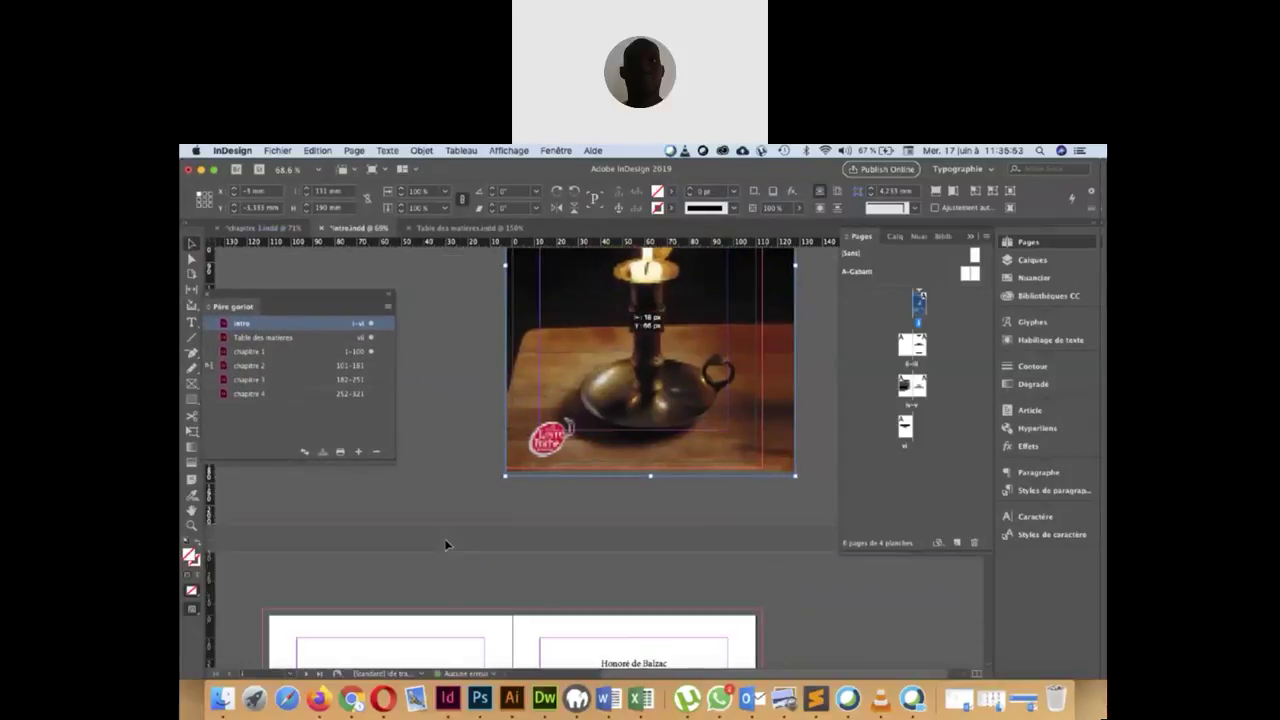
pyautogui.scroll(8, 446, 545)
pyautogui.scroll(2, 446, 545)
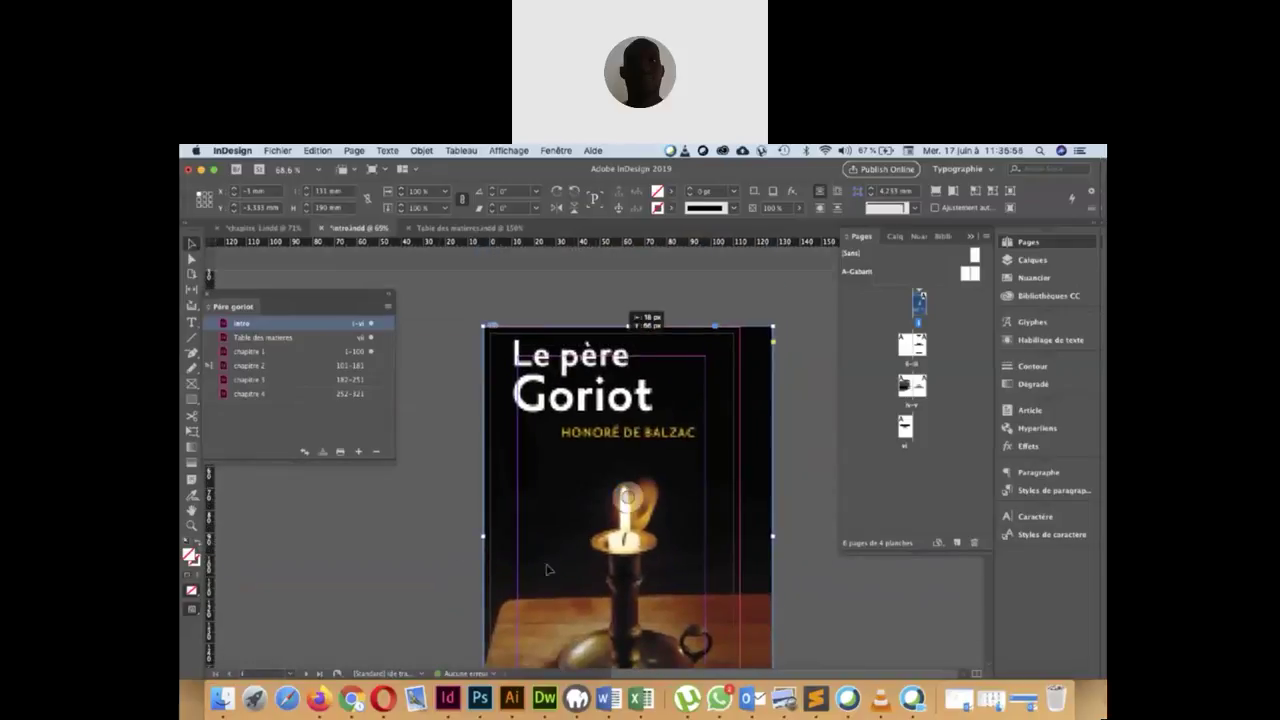
pyautogui.scroll(-20, 461, 597)
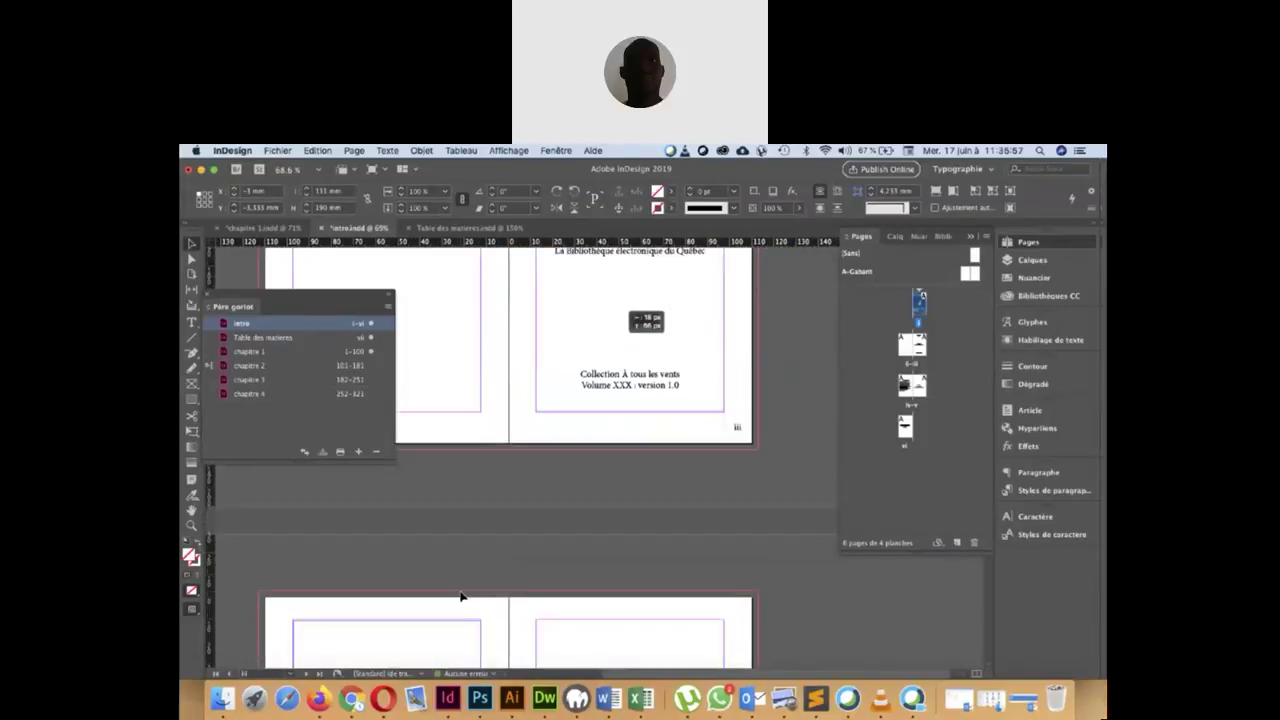
pyautogui.scroll(-15, 461, 597)
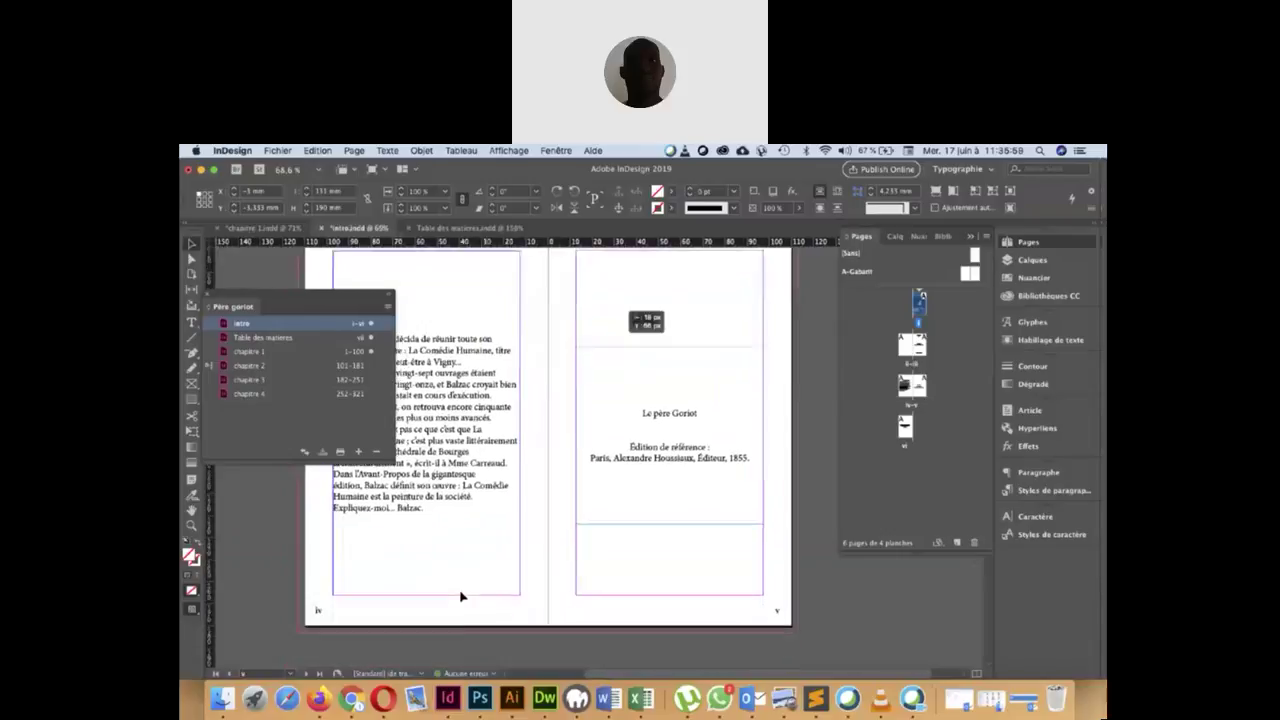
pyautogui.scroll(-5, 461, 597)
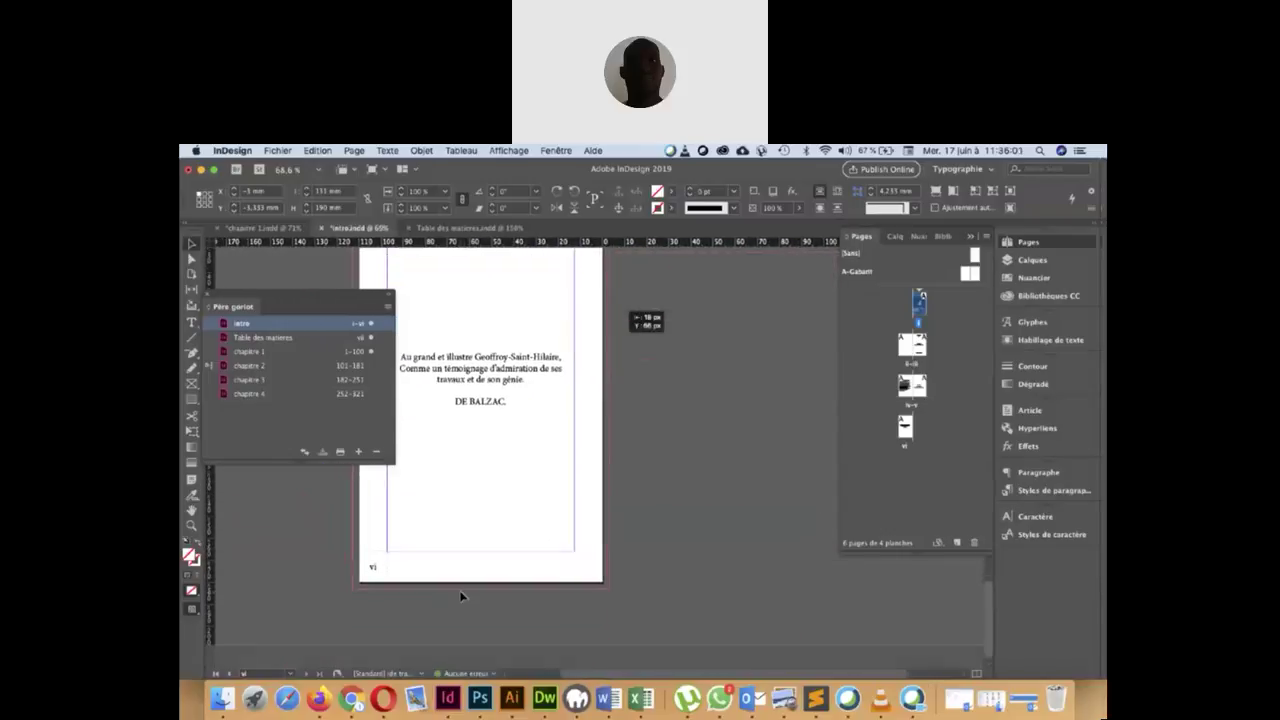
pyautogui.scroll(3, 461, 597)
pyautogui.scroll(-3, 461, 597)
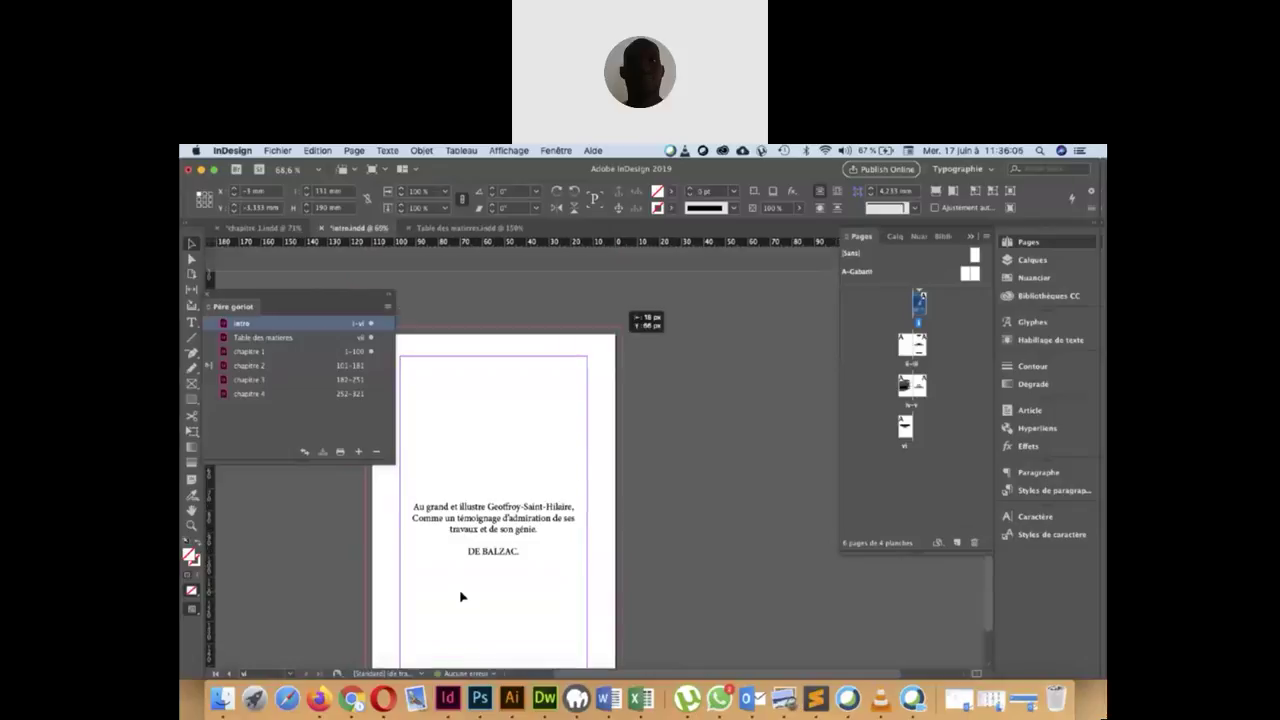
pyautogui.scroll(10, 461, 597)
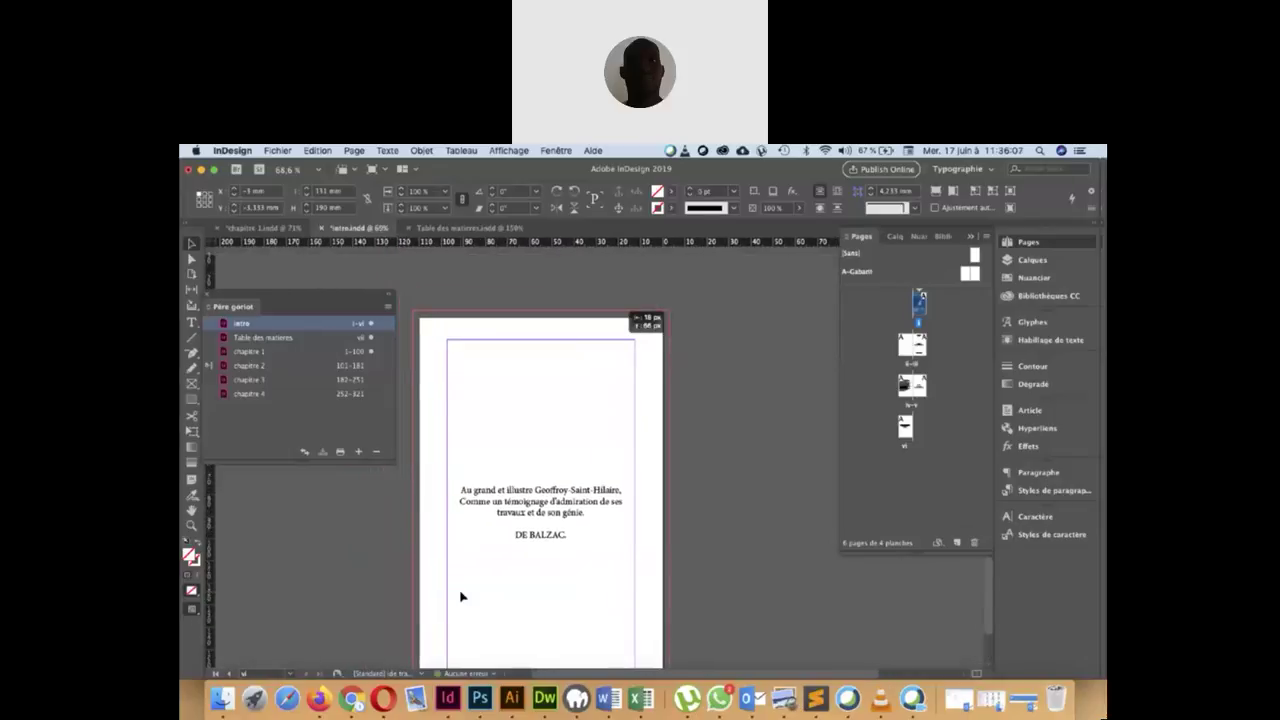
pyautogui.scroll(15, 461, 597)
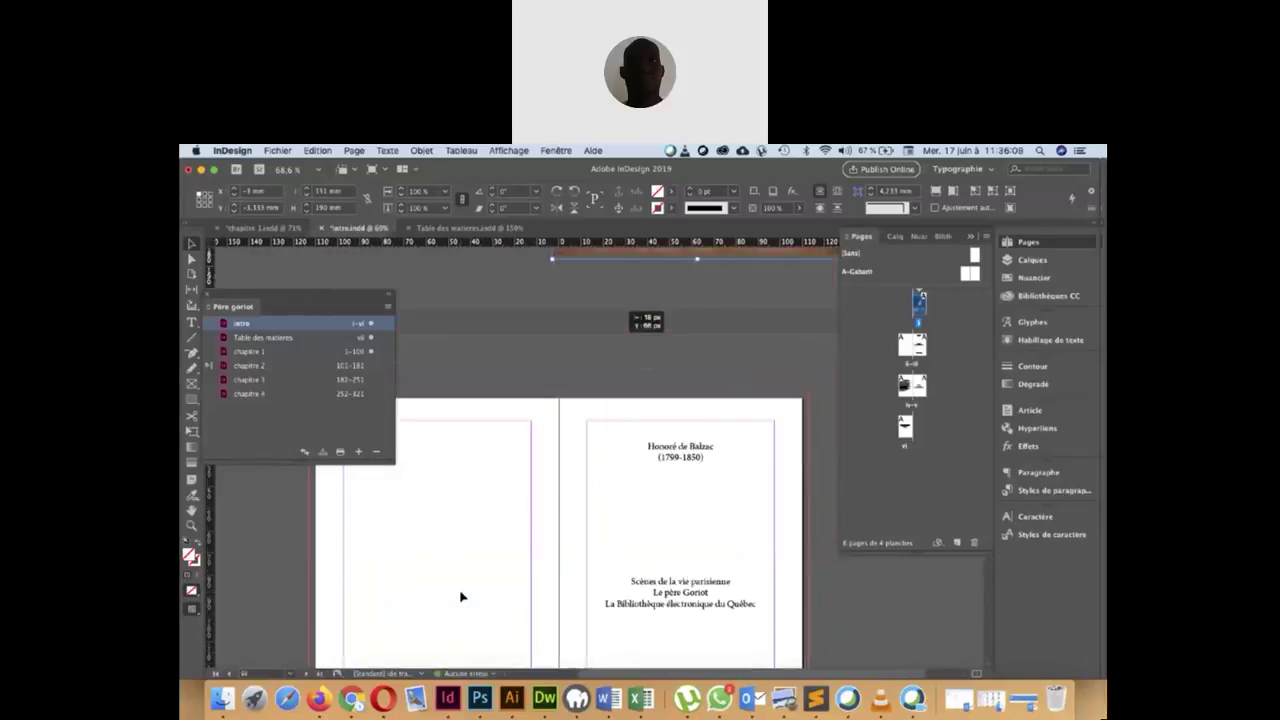
# Open the Table des matieres document from the book to view its entries, and open chapitre 1 at its first page.
pyautogui.doubleClick(251, 341)
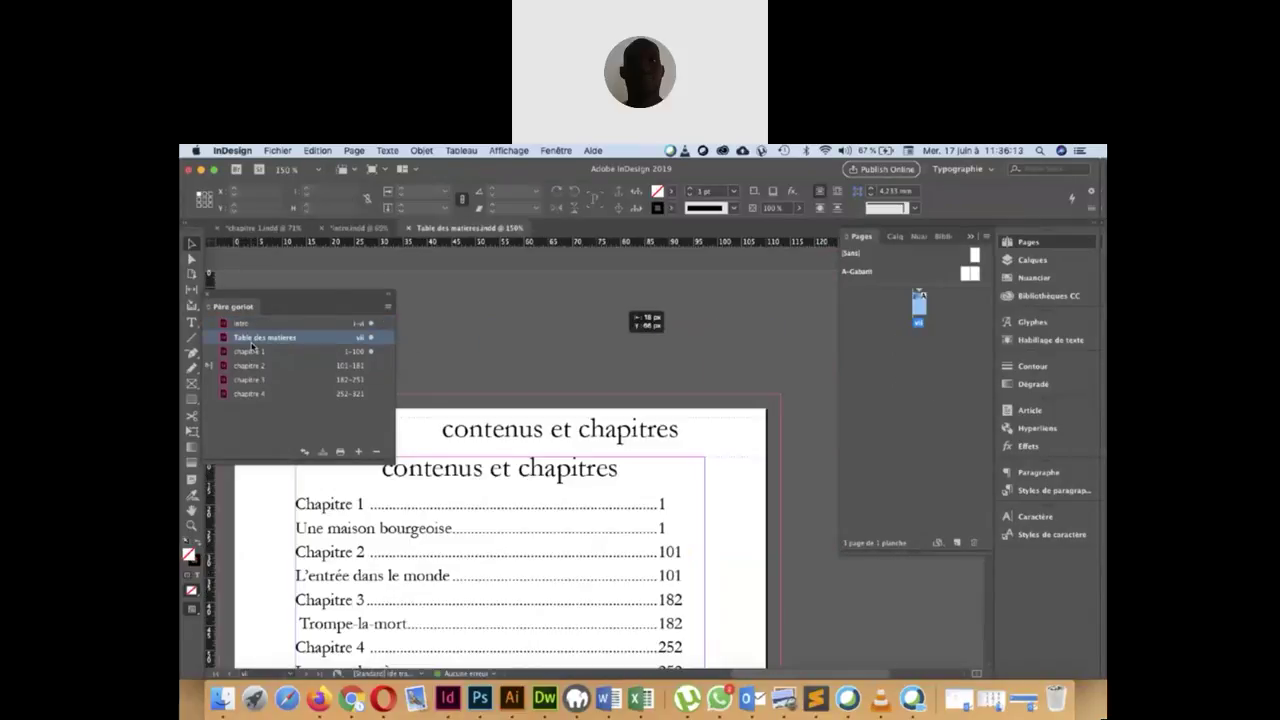
pyautogui.hscroll(-2, 554, 600)
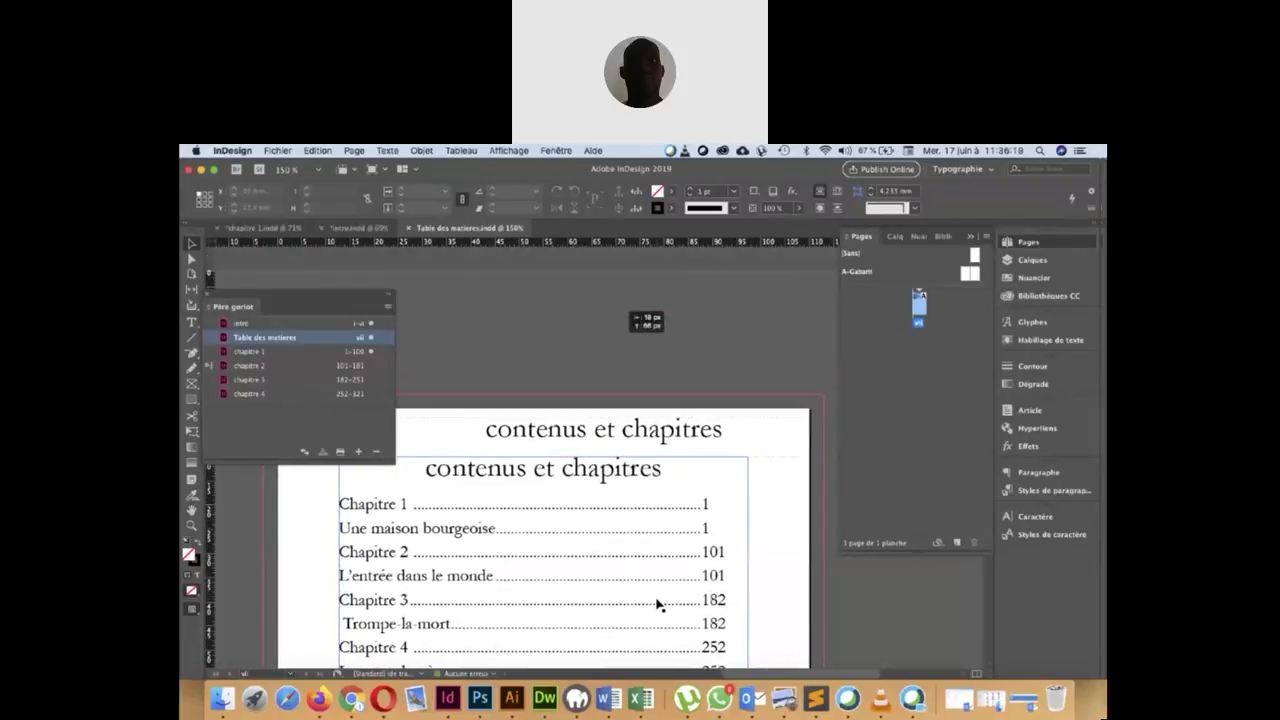
pyautogui.doubleClick(251, 355)
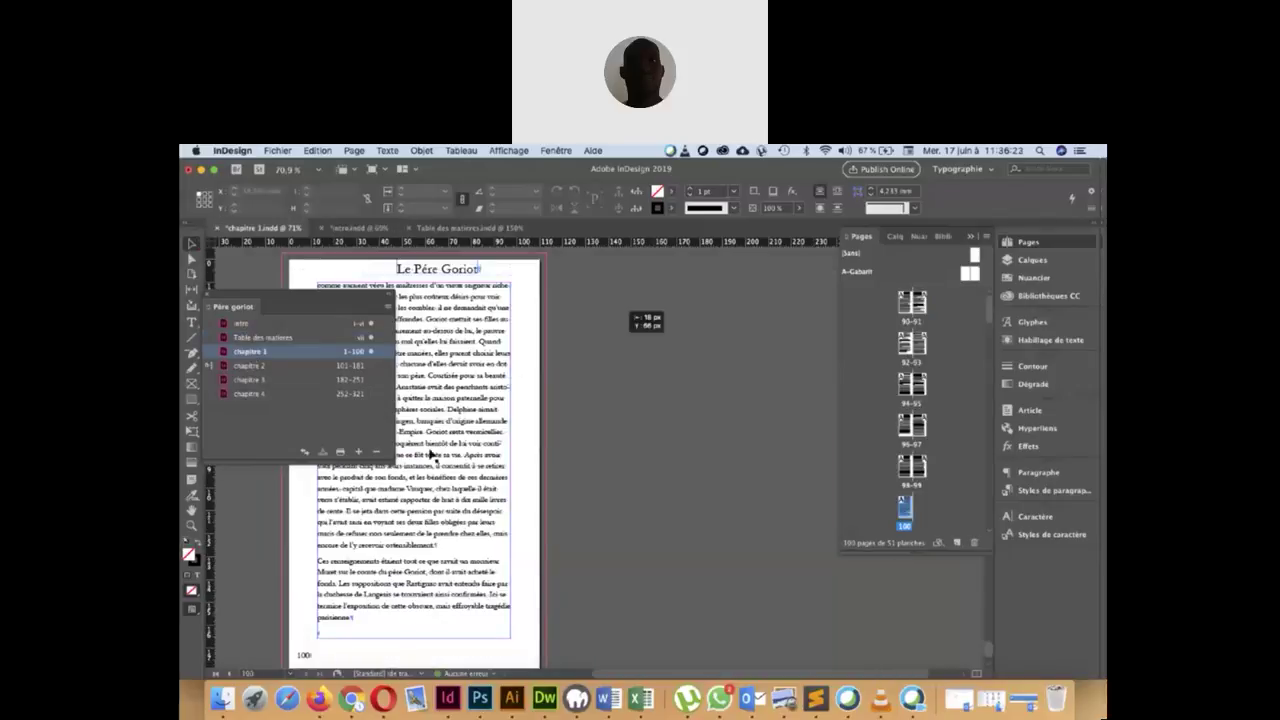
pyautogui.hscroll(-5, 437, 465)
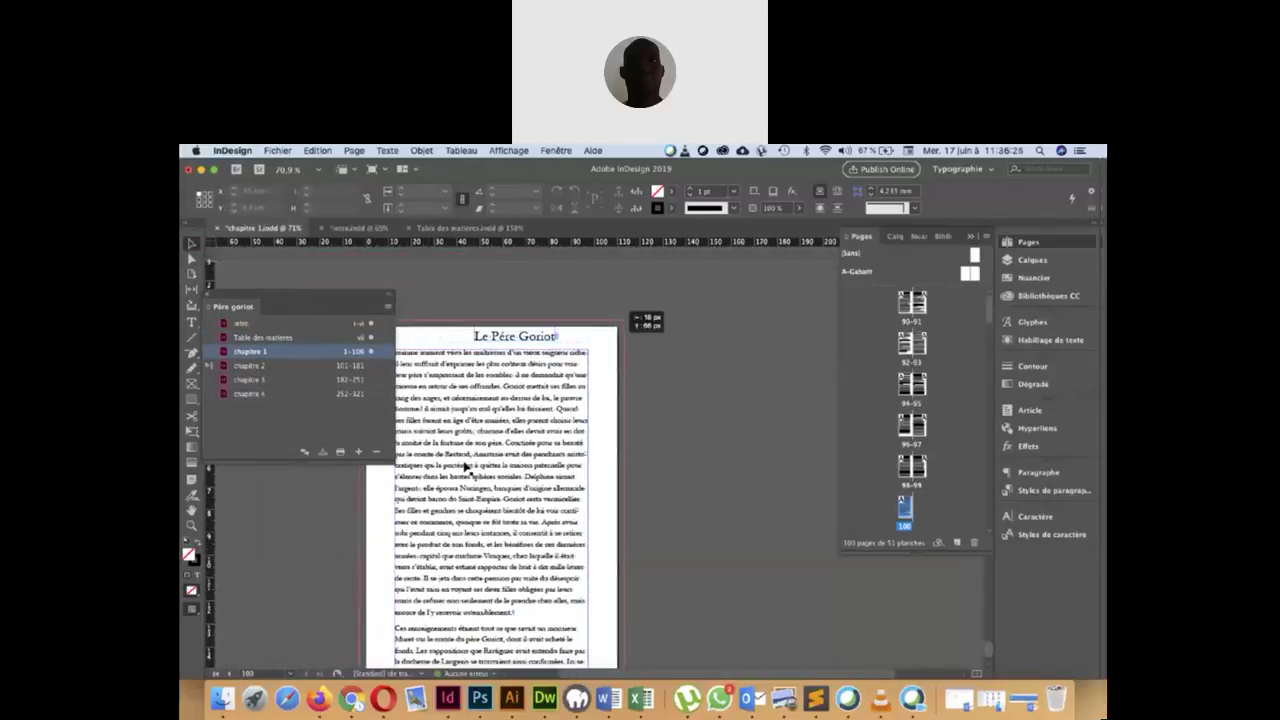
pyautogui.scroll(3, 465, 467)
pyautogui.scroll(1, 465, 467)
pyautogui.scroll(10, 467, 468)
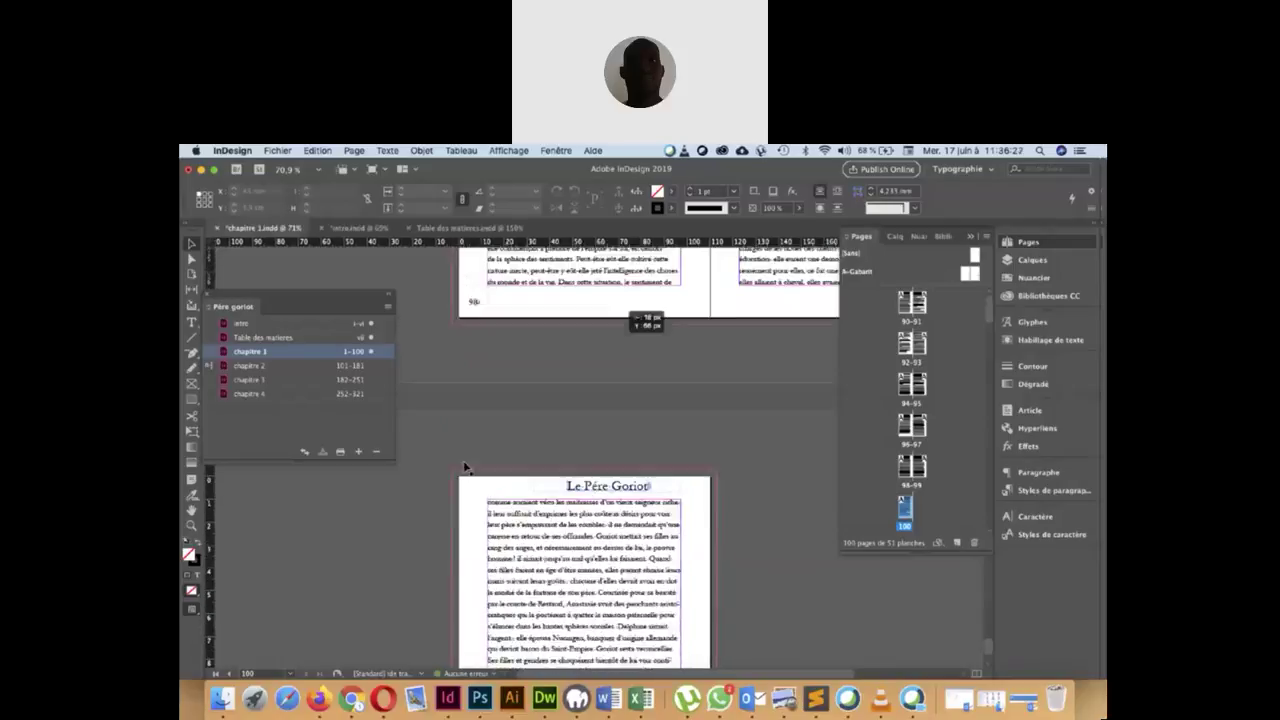
pyautogui.scroll(10, 467, 468)
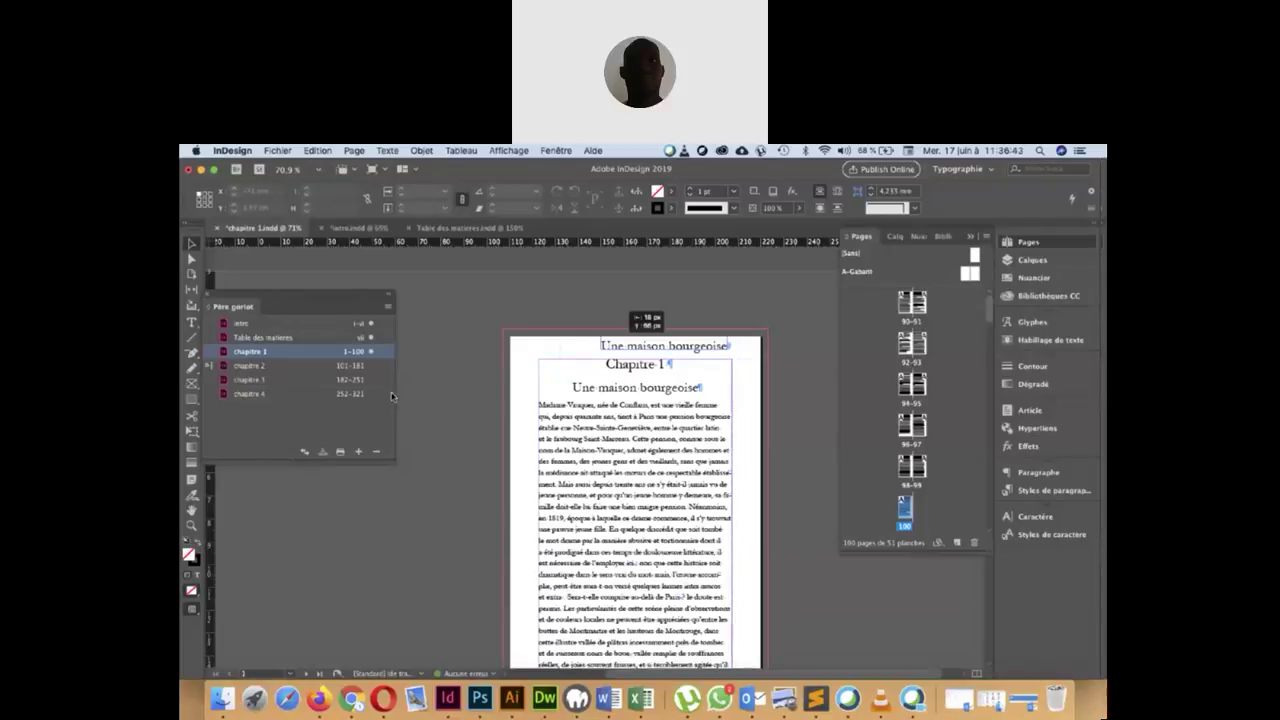
# Check which paragraph styles are applied to the "Chapitre 1" heading and the "Une maison bourgeoise" title.
pyautogui.click(644, 371)
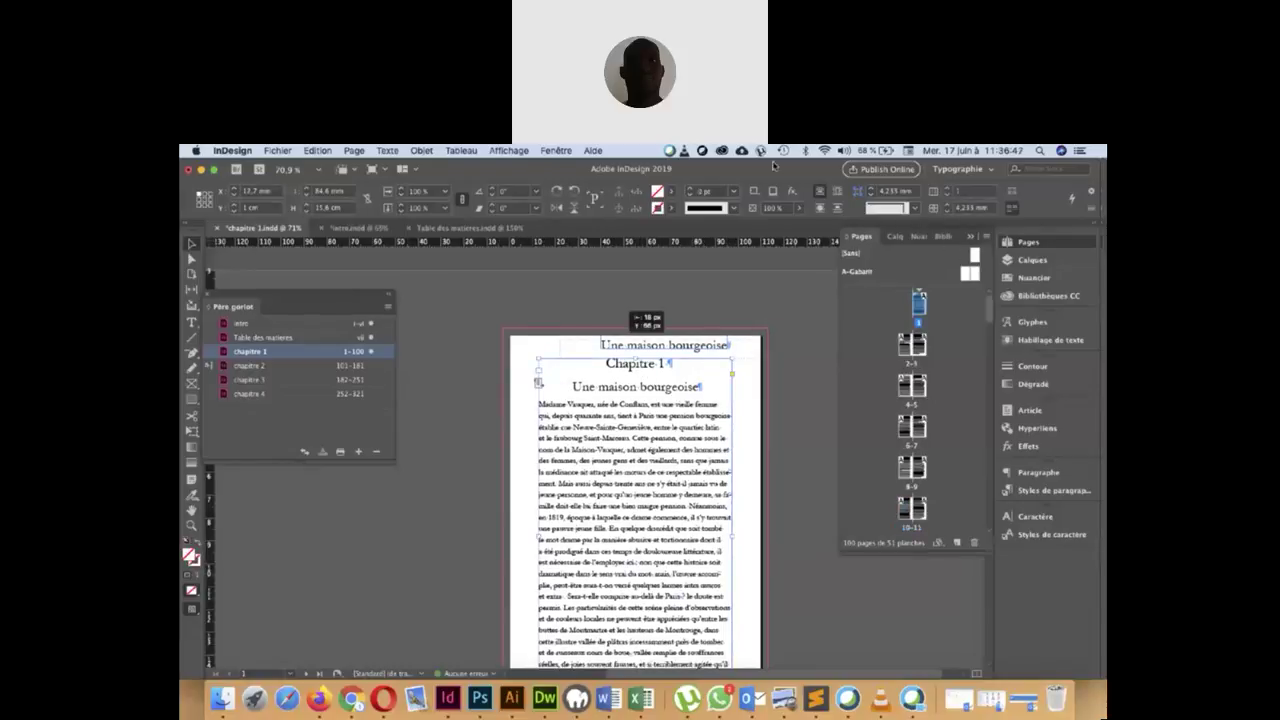
pyautogui.click(1058, 491)
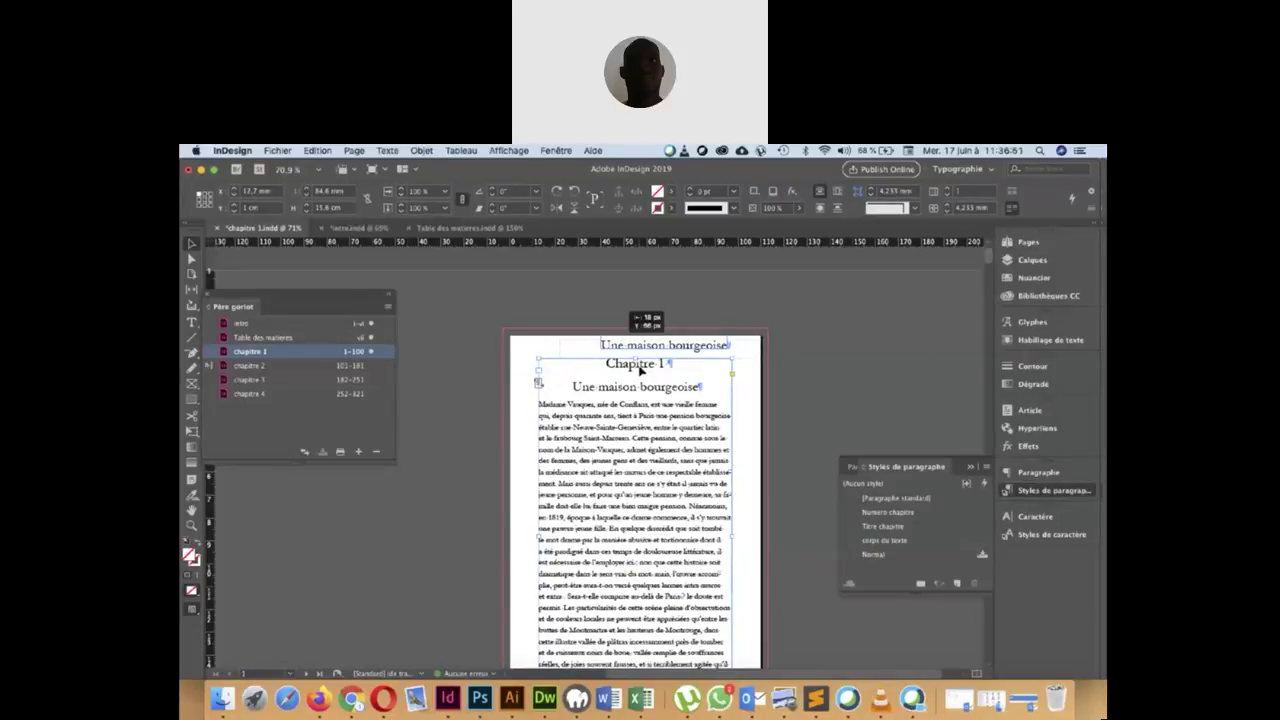
pyautogui.doubleClick(641, 370)
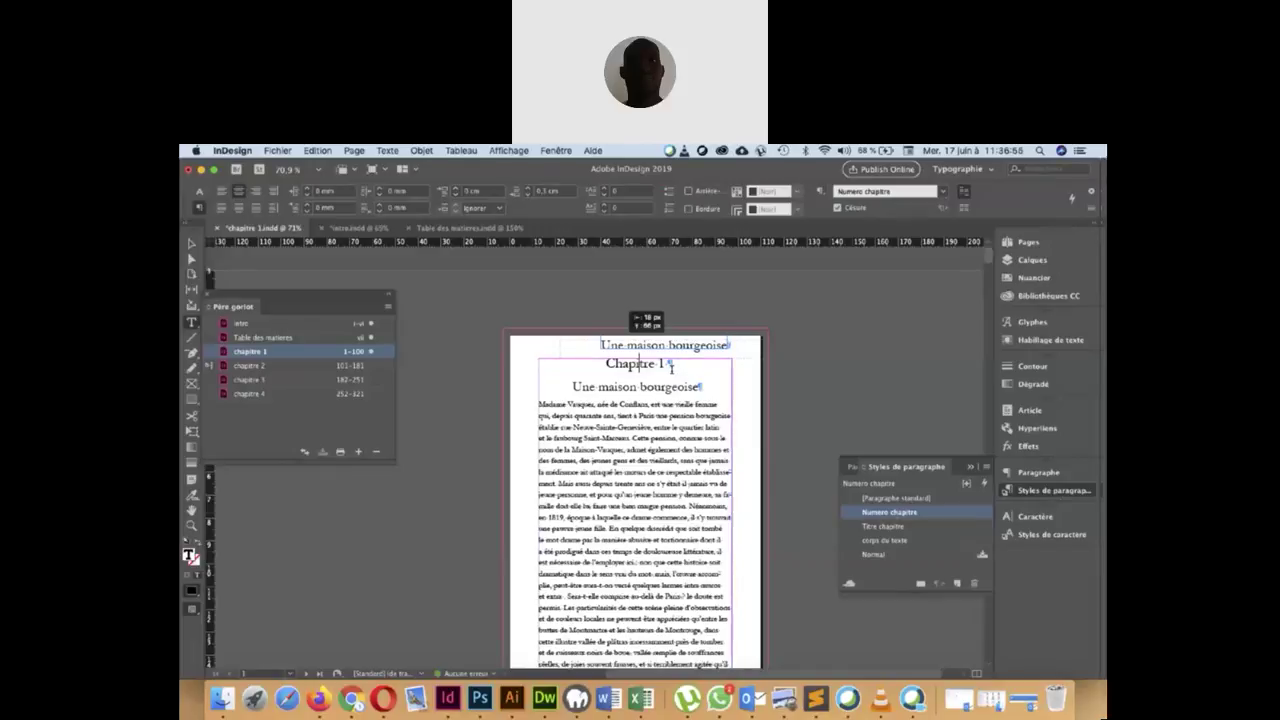
pyautogui.click(191, 244)
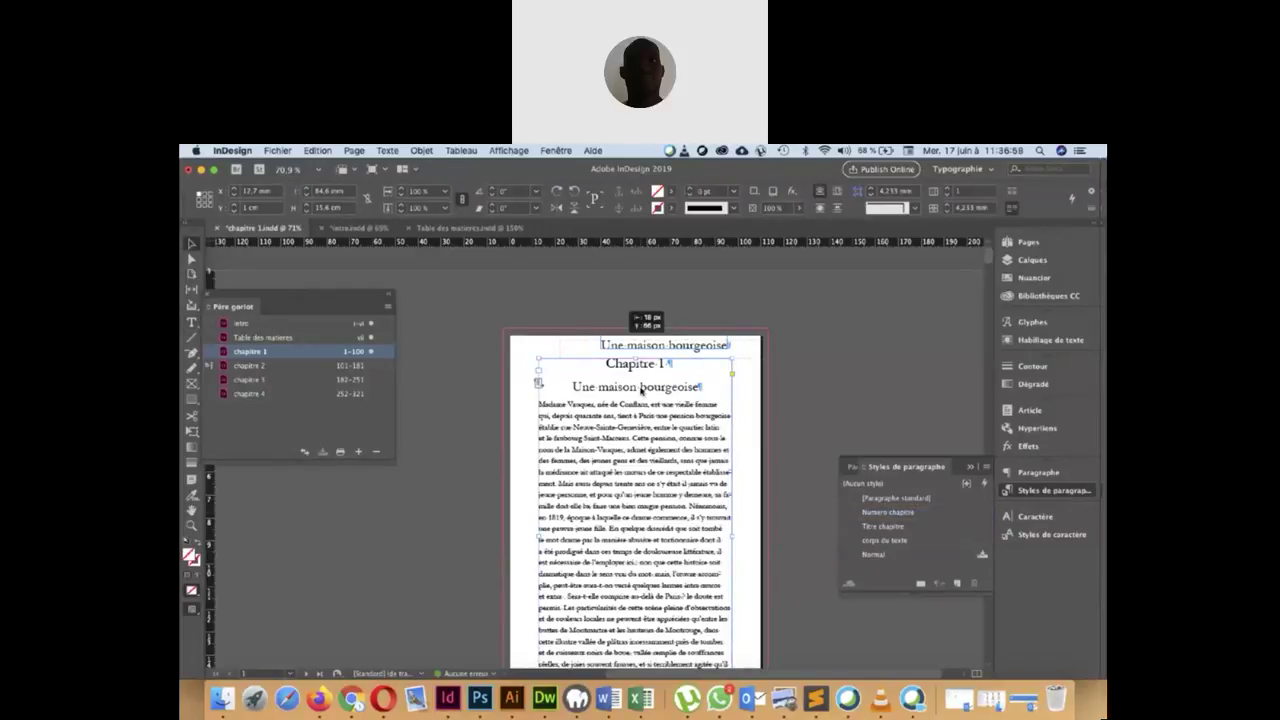
pyautogui.doubleClick(641, 392)
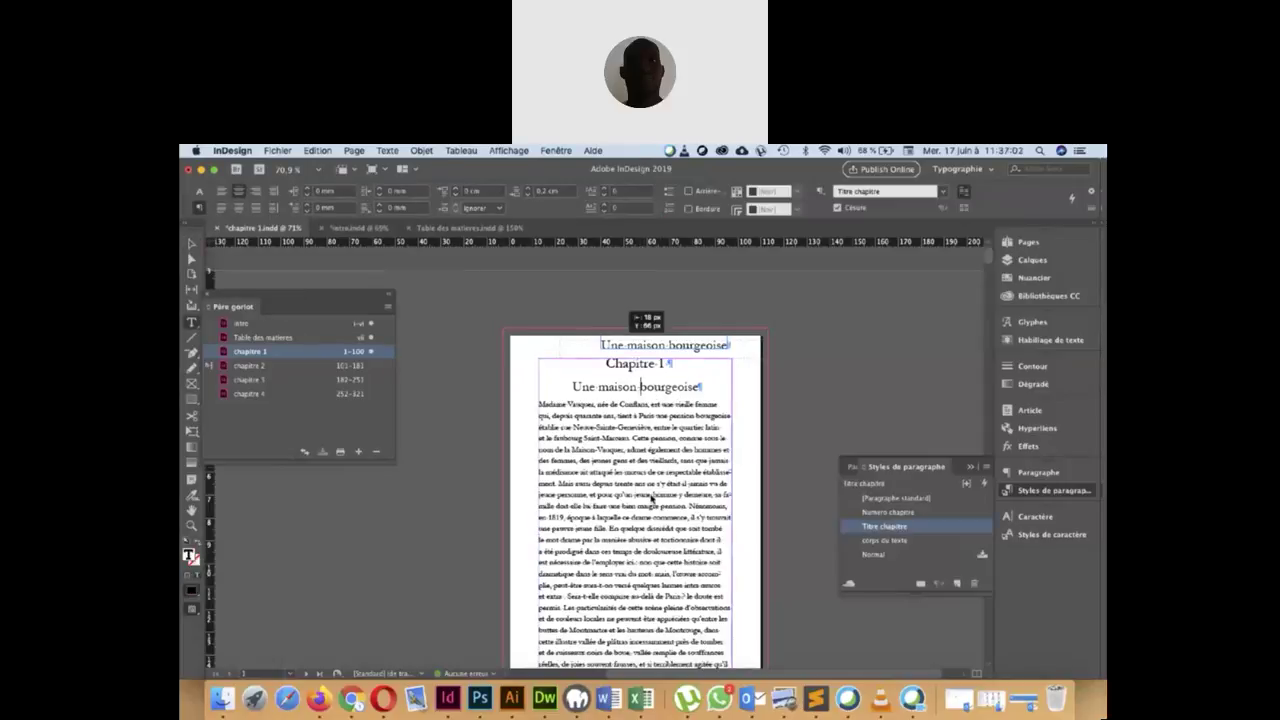
# Skim the opening pages of chapitre 1 and open the chapitre 2 document from the book.
pyautogui.scroll(-10, 652, 495)
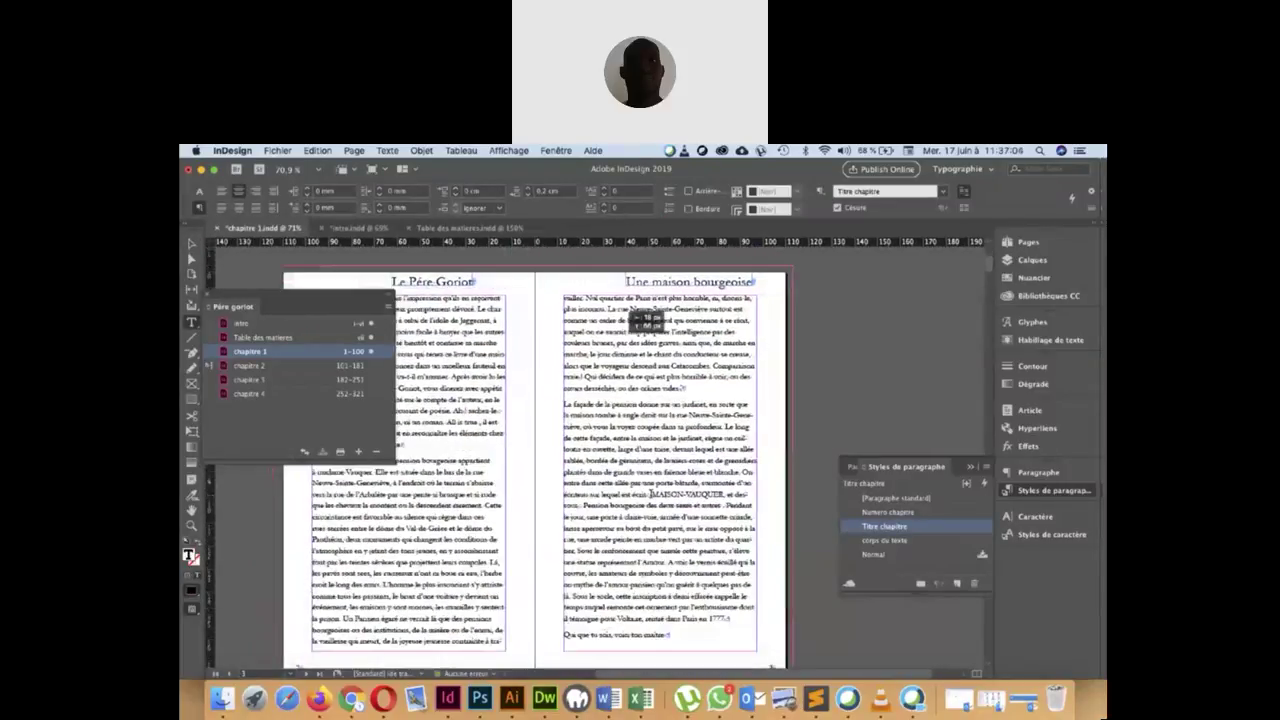
pyautogui.scroll(-15, 652, 495)
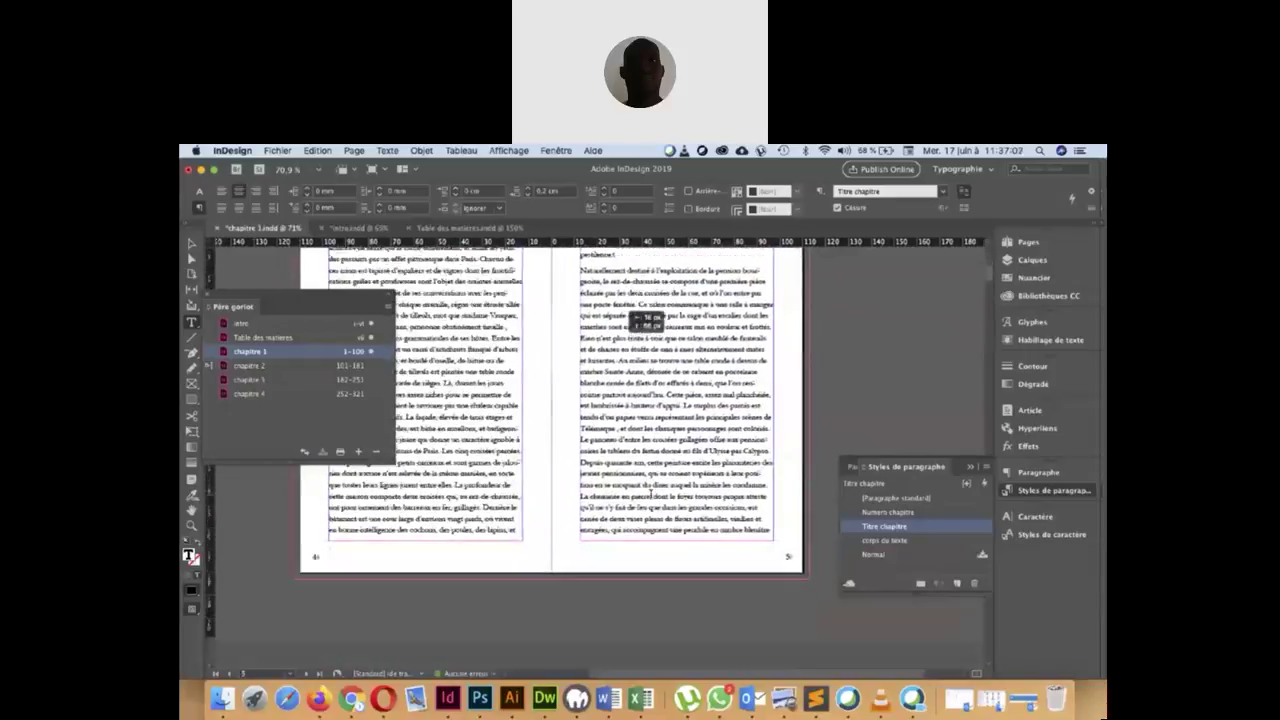
pyautogui.scroll(-15, 651, 493)
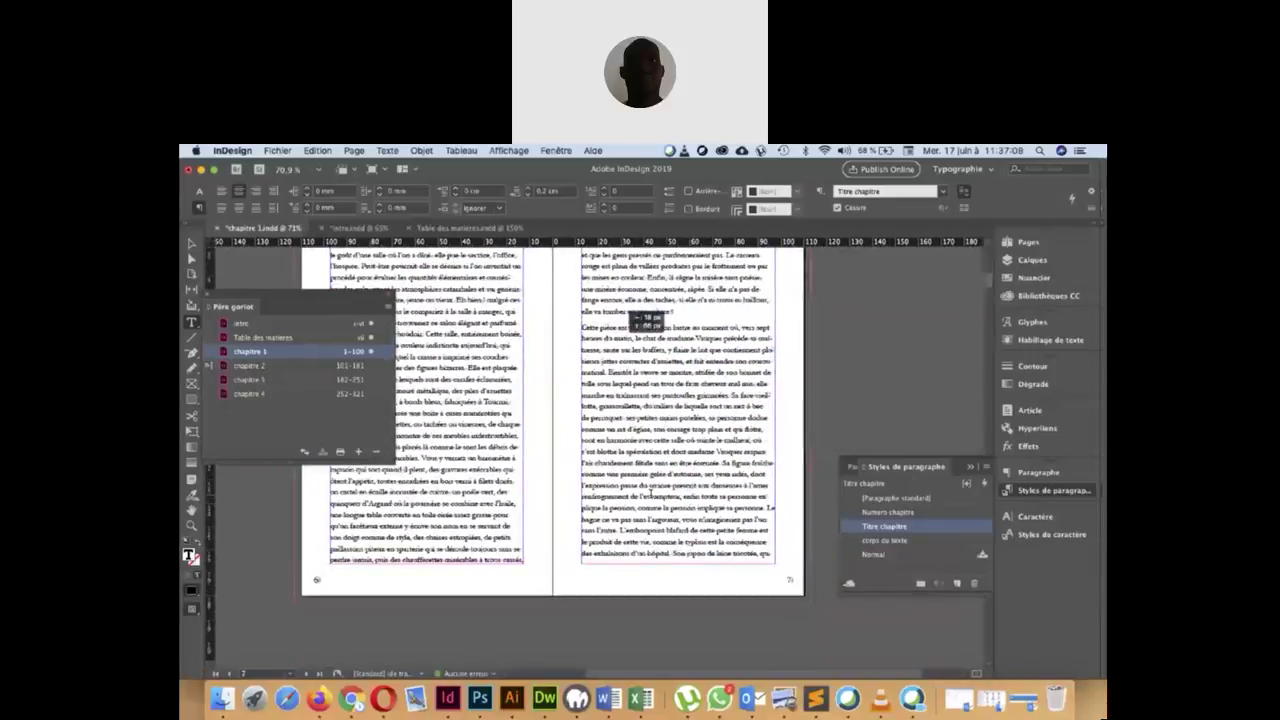
pyautogui.scroll(-10, 650, 493)
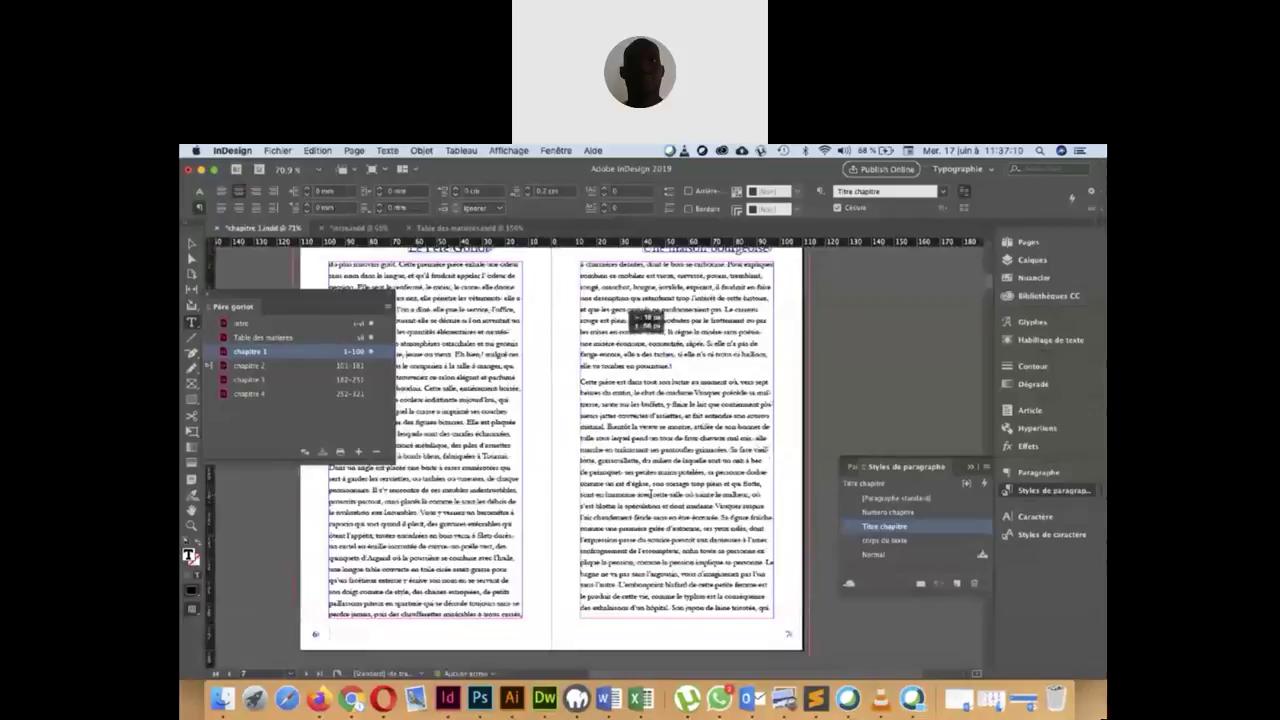
pyautogui.scroll(-8, 650, 495)
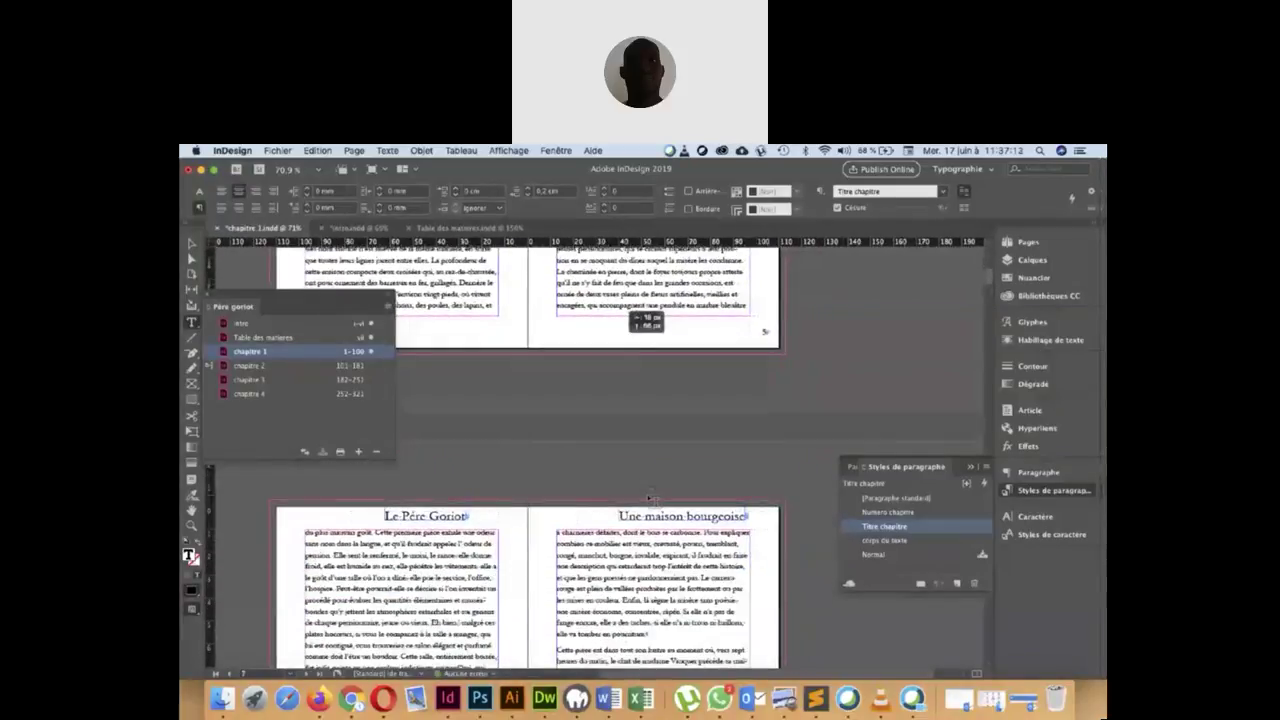
pyautogui.click(247, 366)
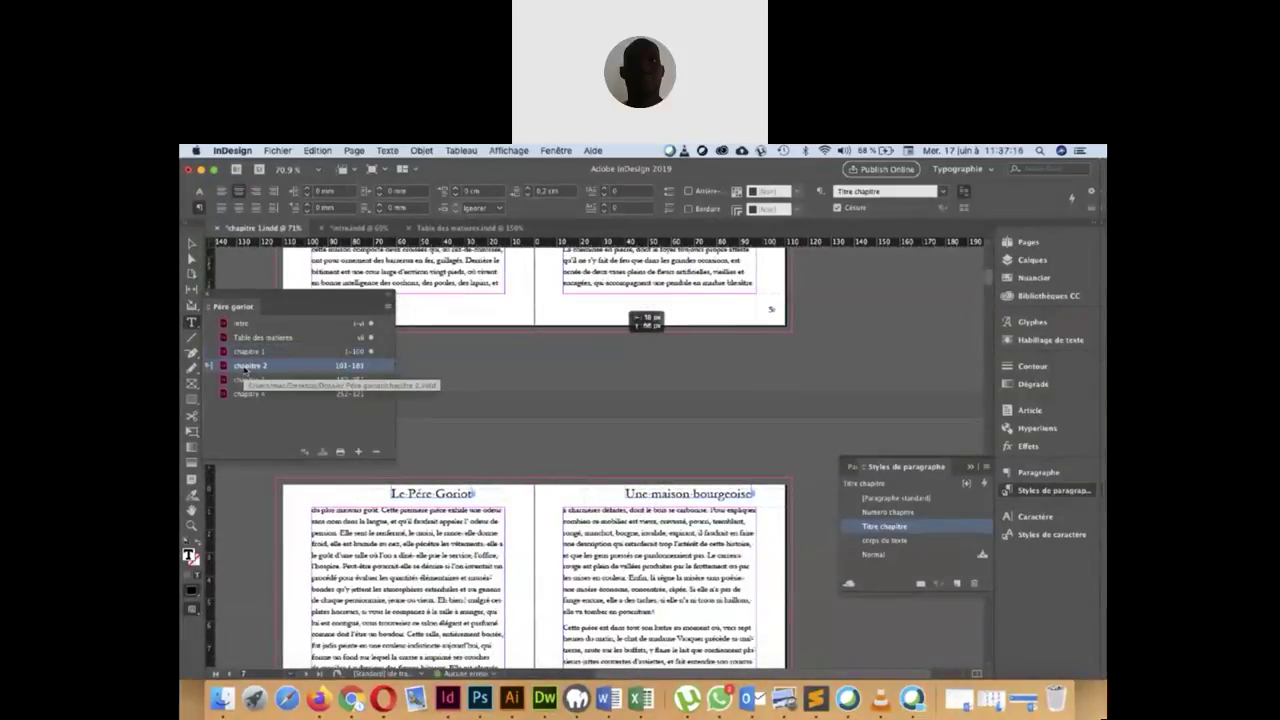
pyautogui.doubleClick(247, 366)
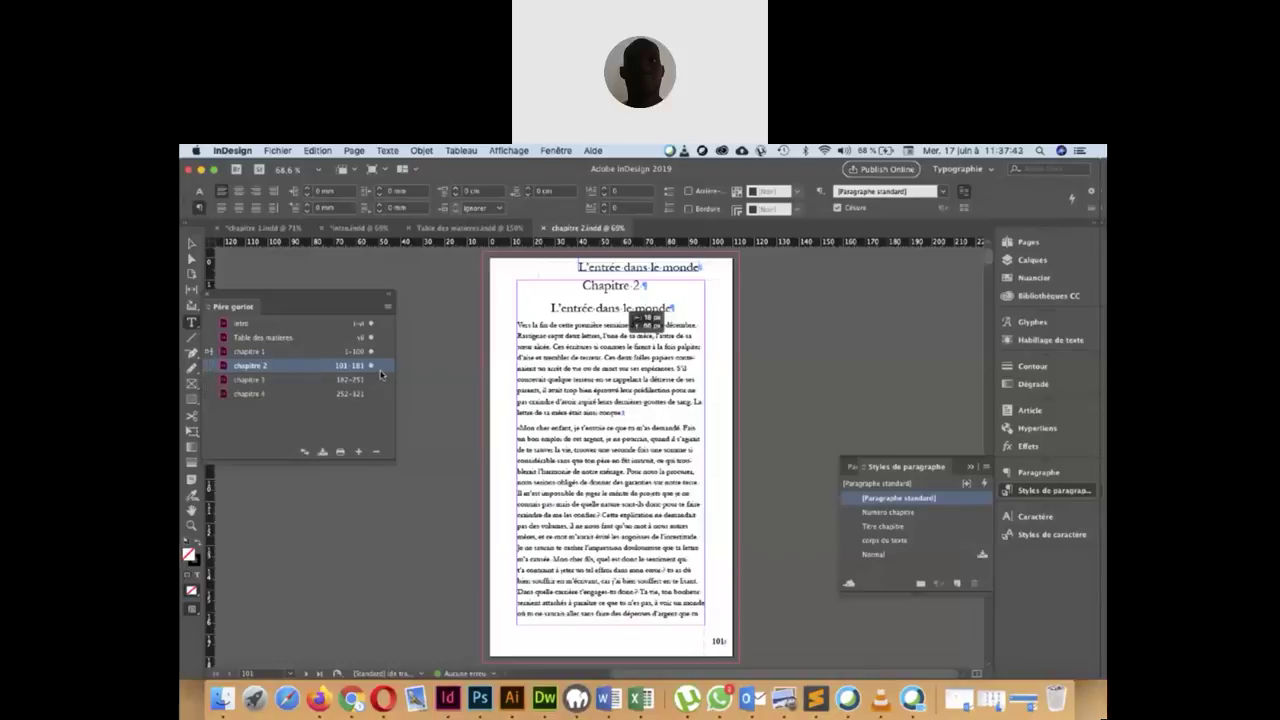
# Synchronize all the documents of the Père Goriot book, from intro to chapitre 4.
pyautogui.click(275, 419)
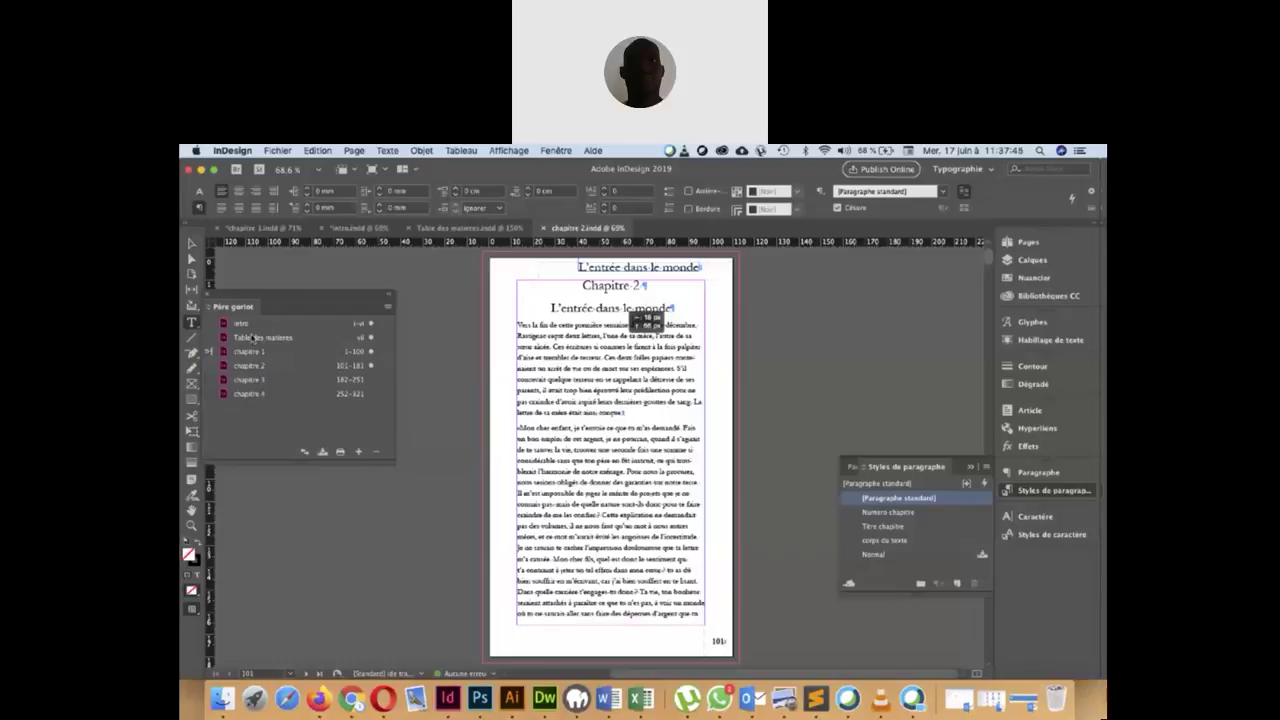
pyautogui.click(246, 326)
pyautogui.keyDown('shift'); pyautogui.click(265, 395); pyautogui.keyUp('shift')
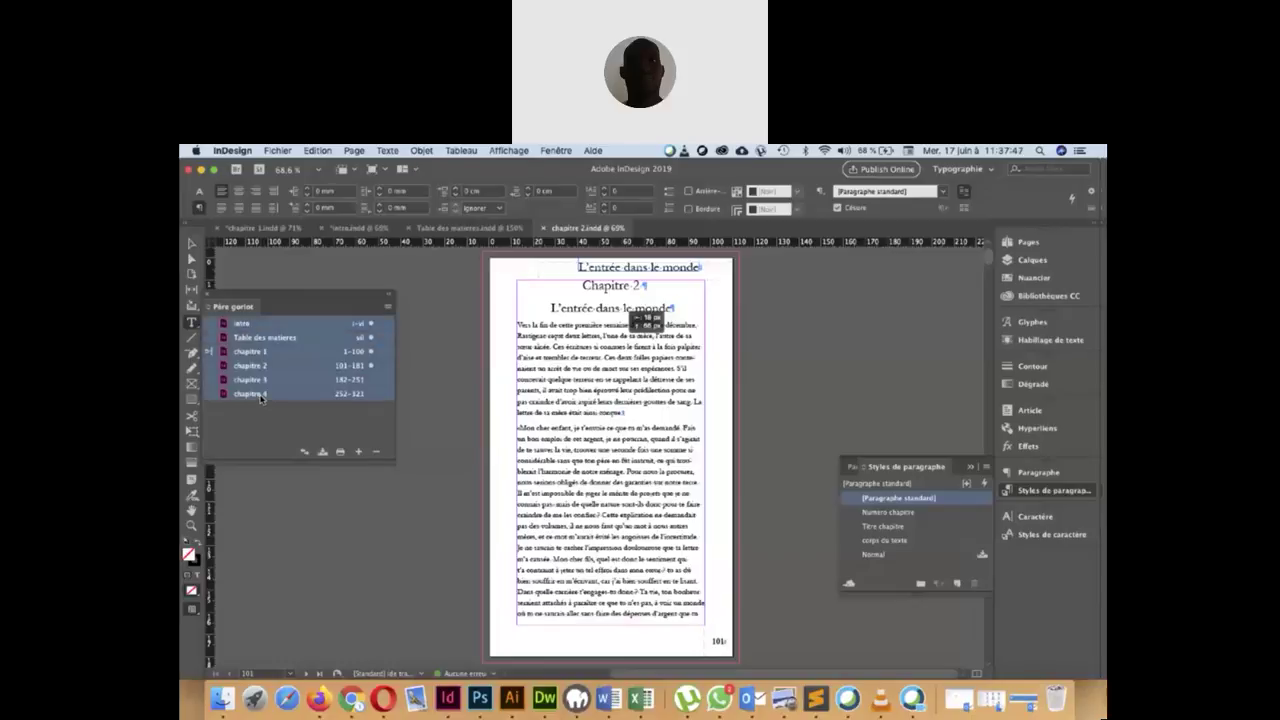
pyautogui.click(389, 310)
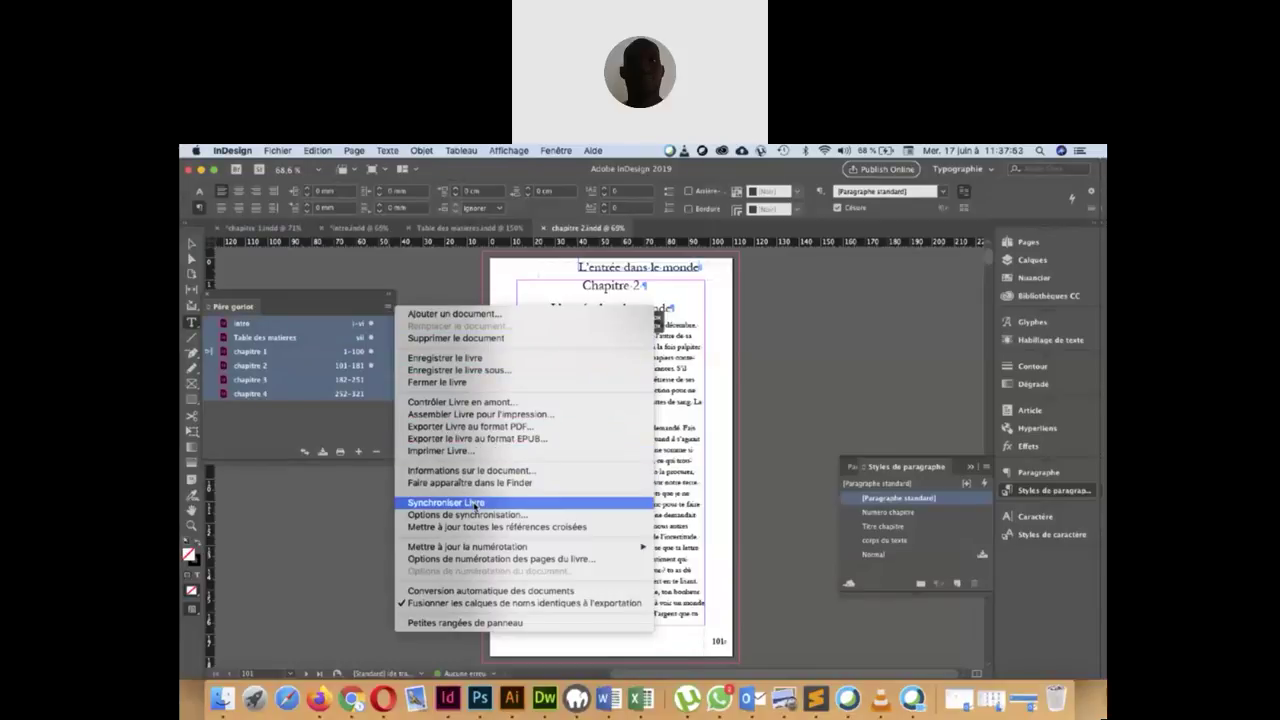
pyautogui.click(476, 502)
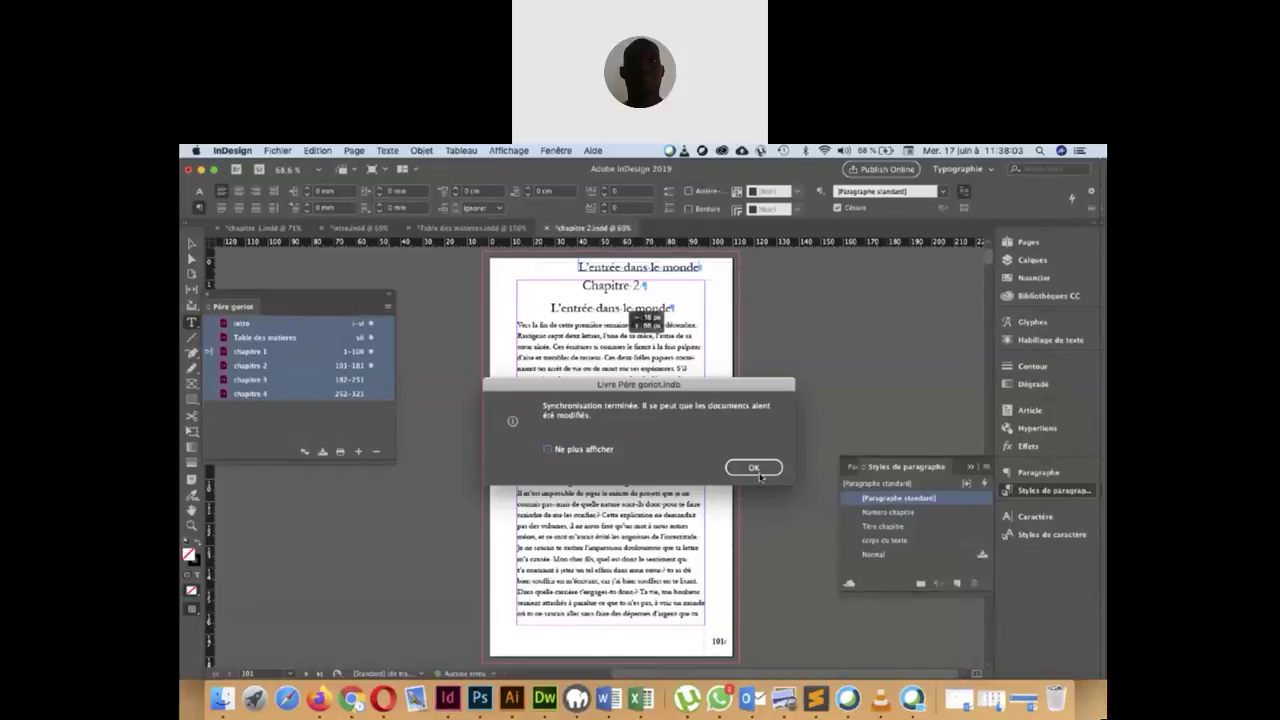
pyautogui.click(756, 468)
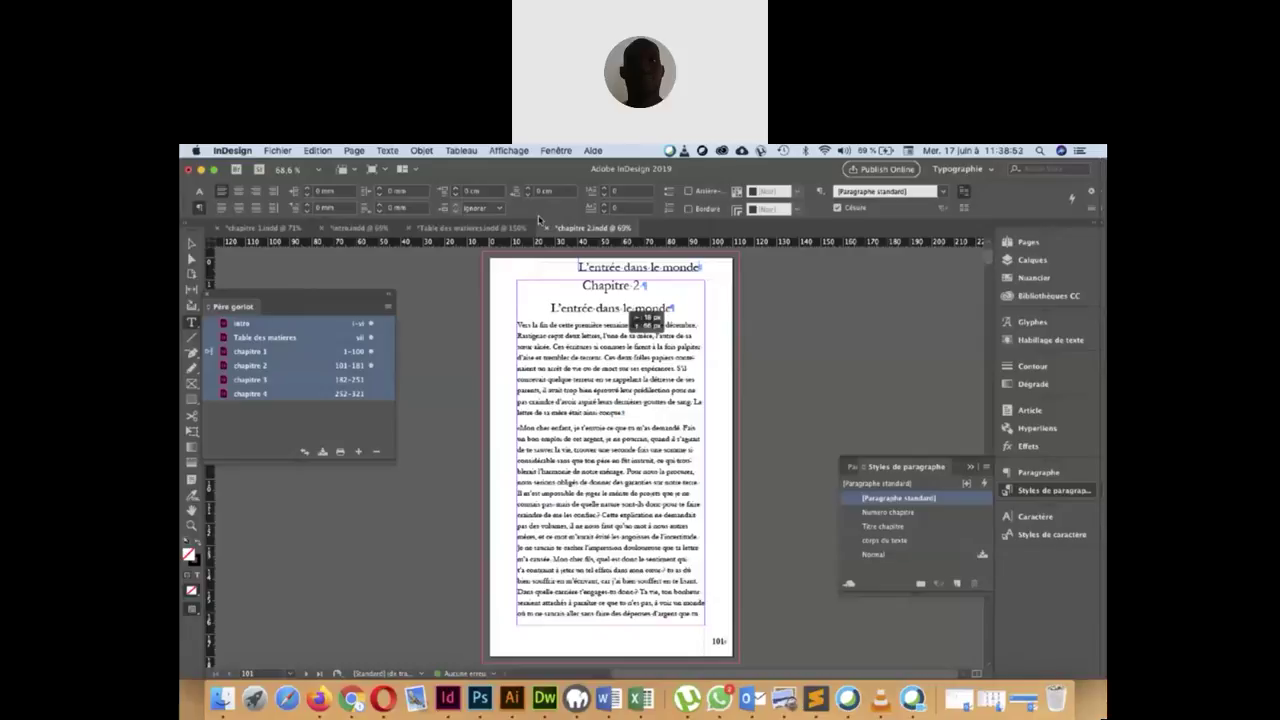
pyautogui.click(279, 150)
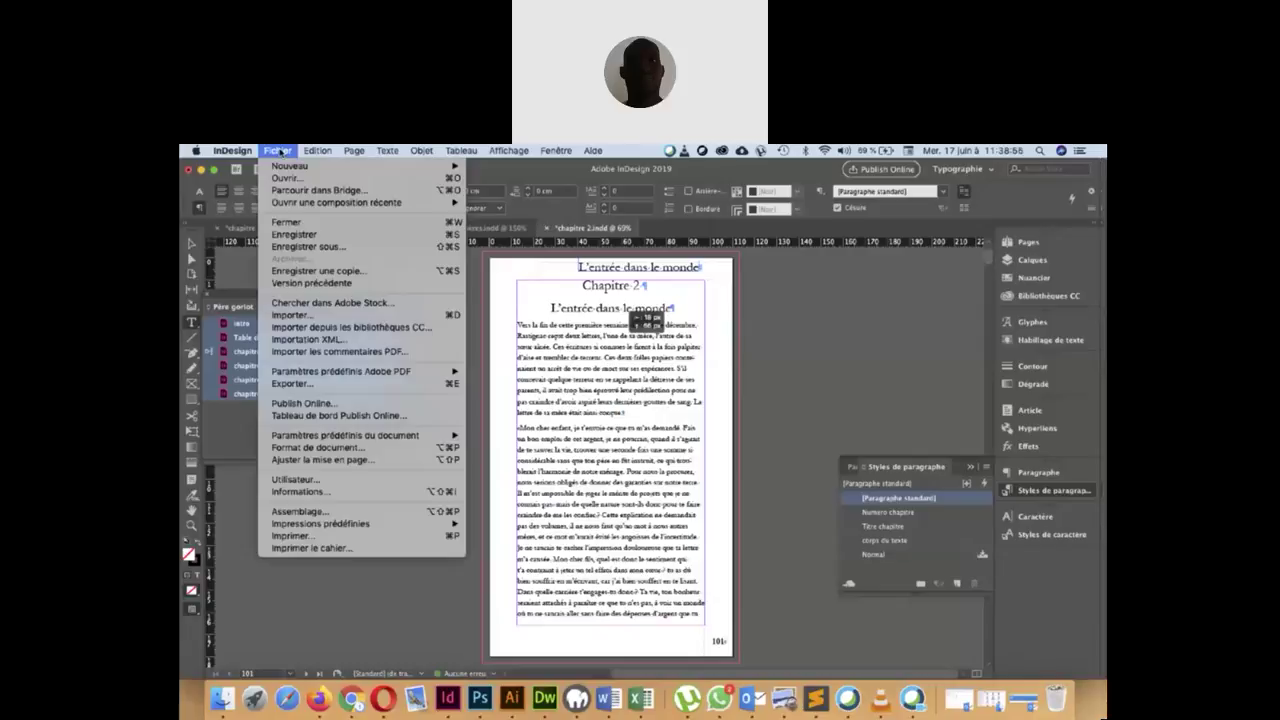
pyautogui.click(302, 249)
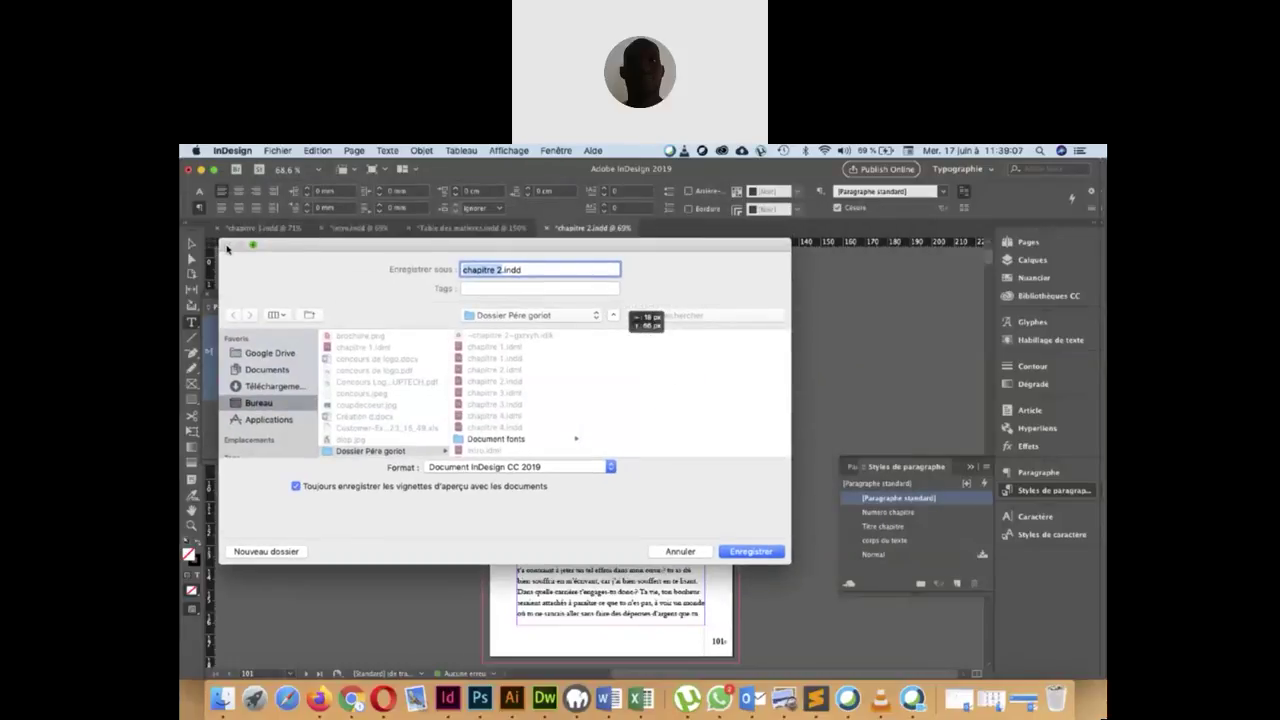
pyautogui.click(680, 551)
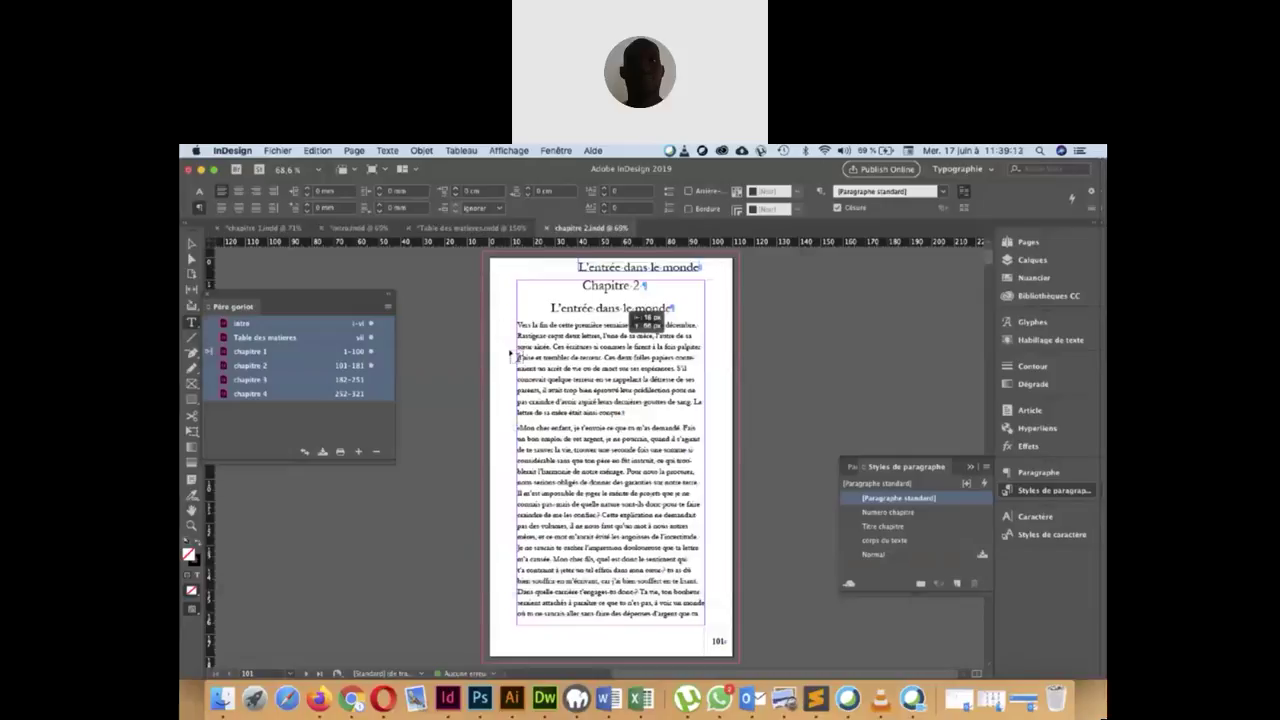
# Save the open Table des matieres, intro and chapitre 1 documents.
pyautogui.click(452, 230)
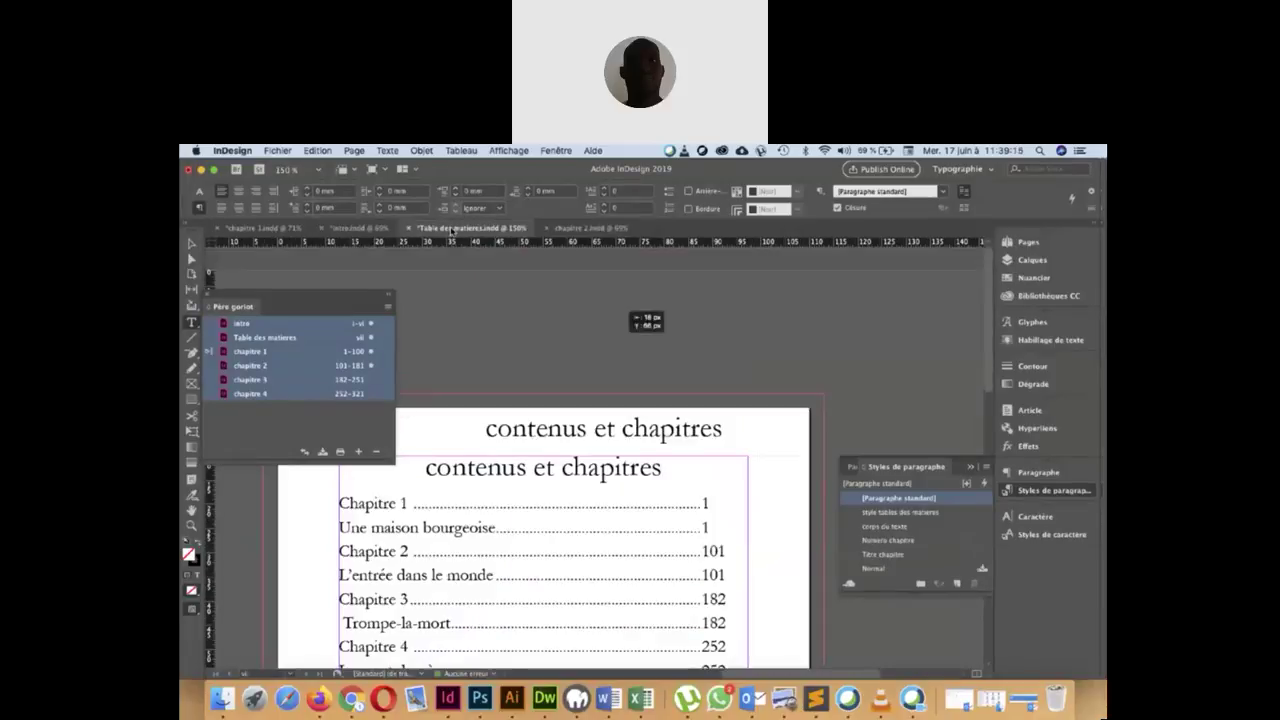
pyautogui.click(357, 230)
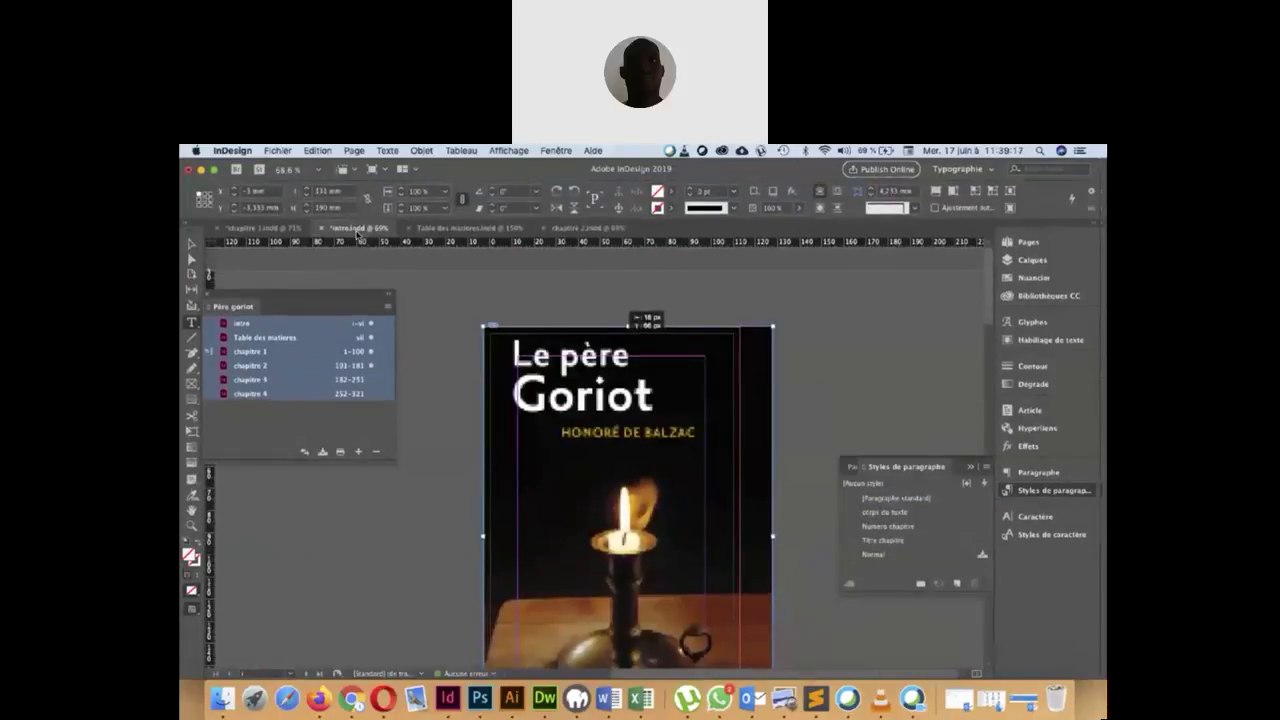
pyautogui.click(252, 230)
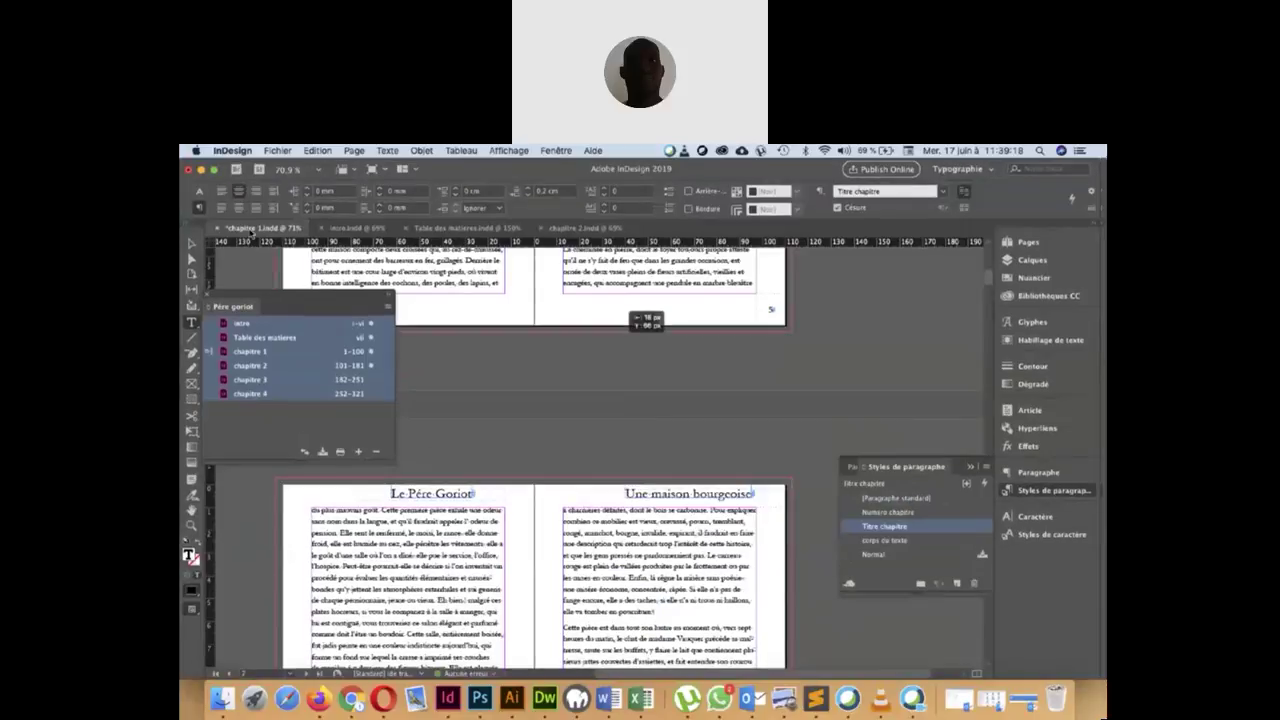
pyautogui.press('super+s')
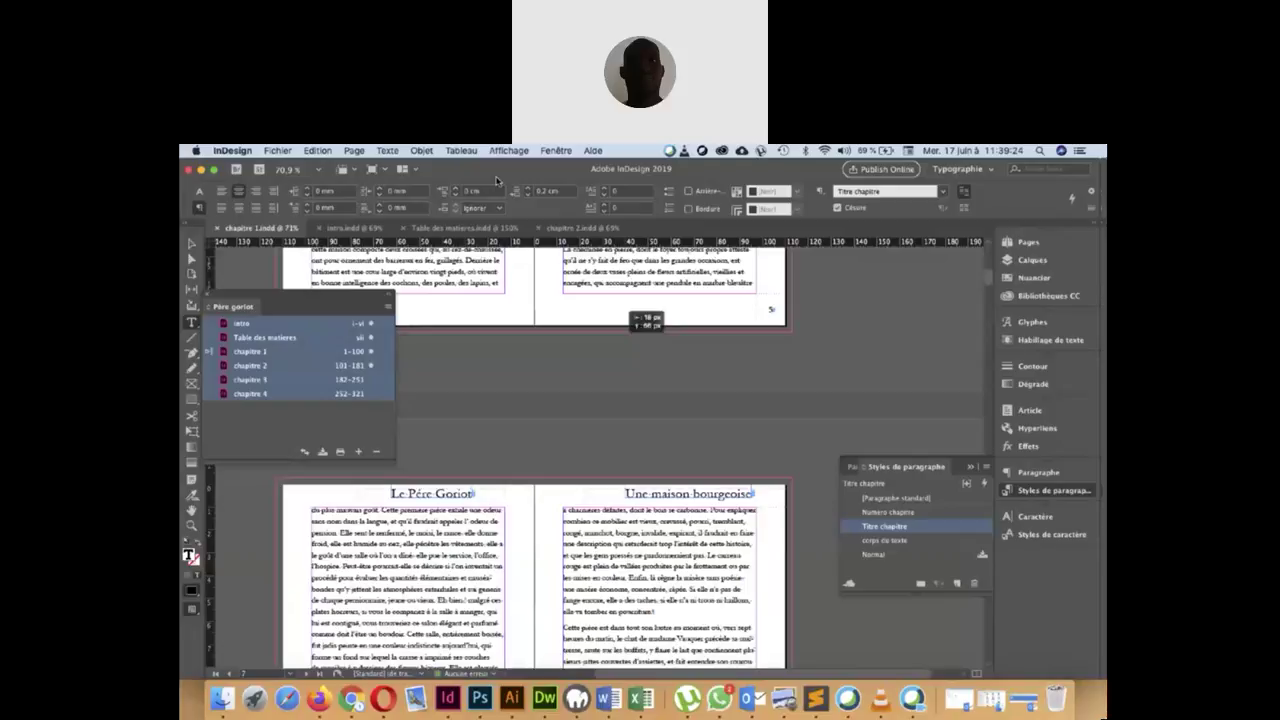
# Skim the early spreads of chapitre 1 with their running headers, and select only chapitre 1 in the book.
pyautogui.scroll(-10, 544, 352)
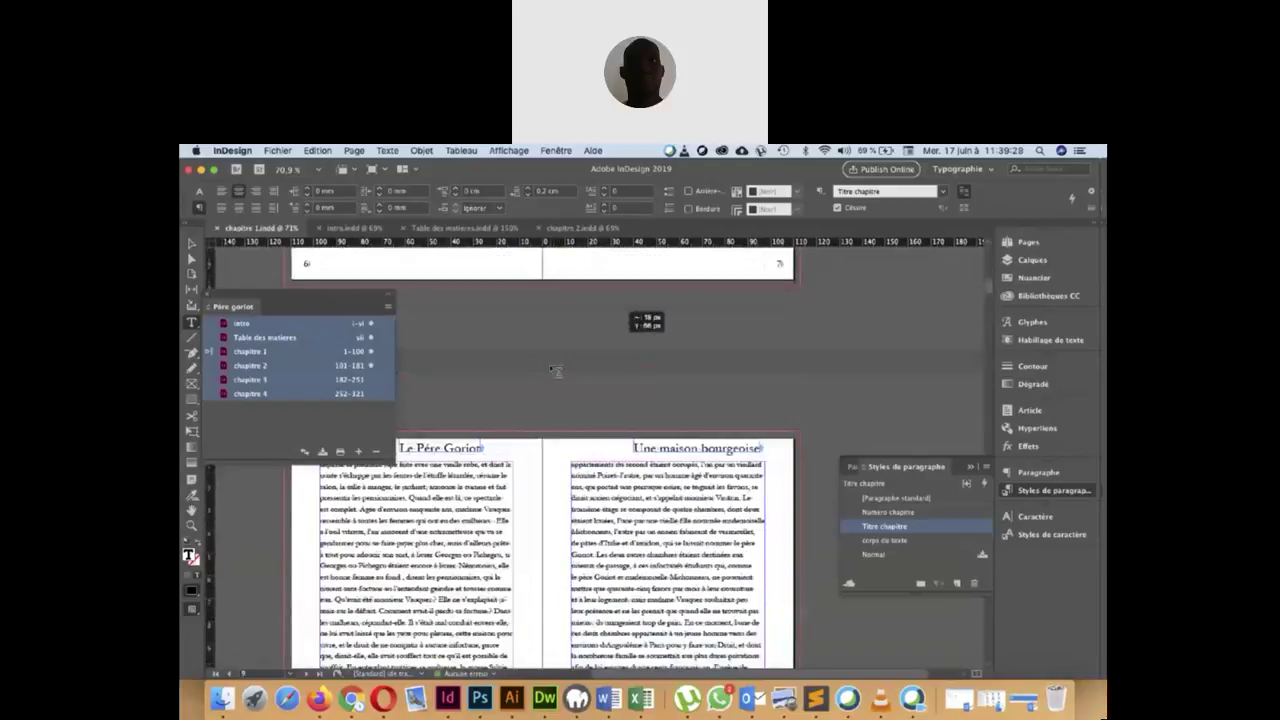
pyautogui.scroll(1, 549, 370)
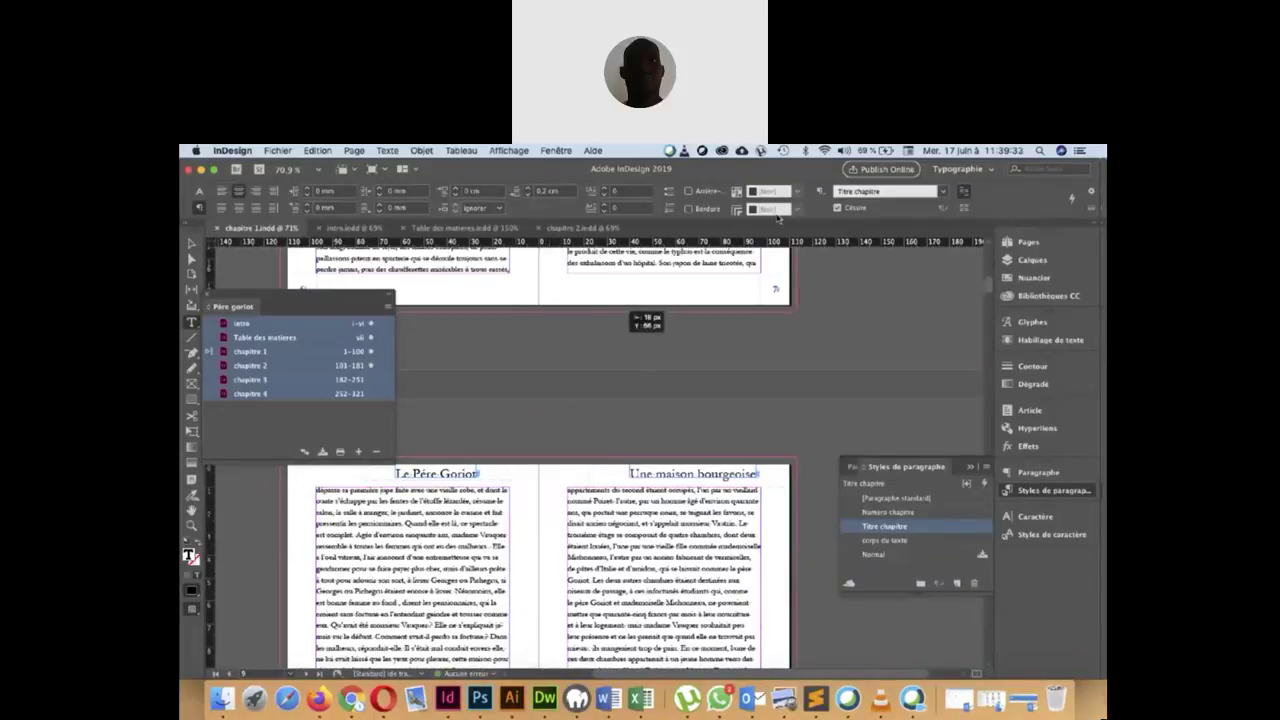
pyautogui.scroll(-1, 808, 317)
pyautogui.scroll(-5, 802, 310)
pyautogui.scroll(15, 805, 314)
pyautogui.scroll(10, 808, 317)
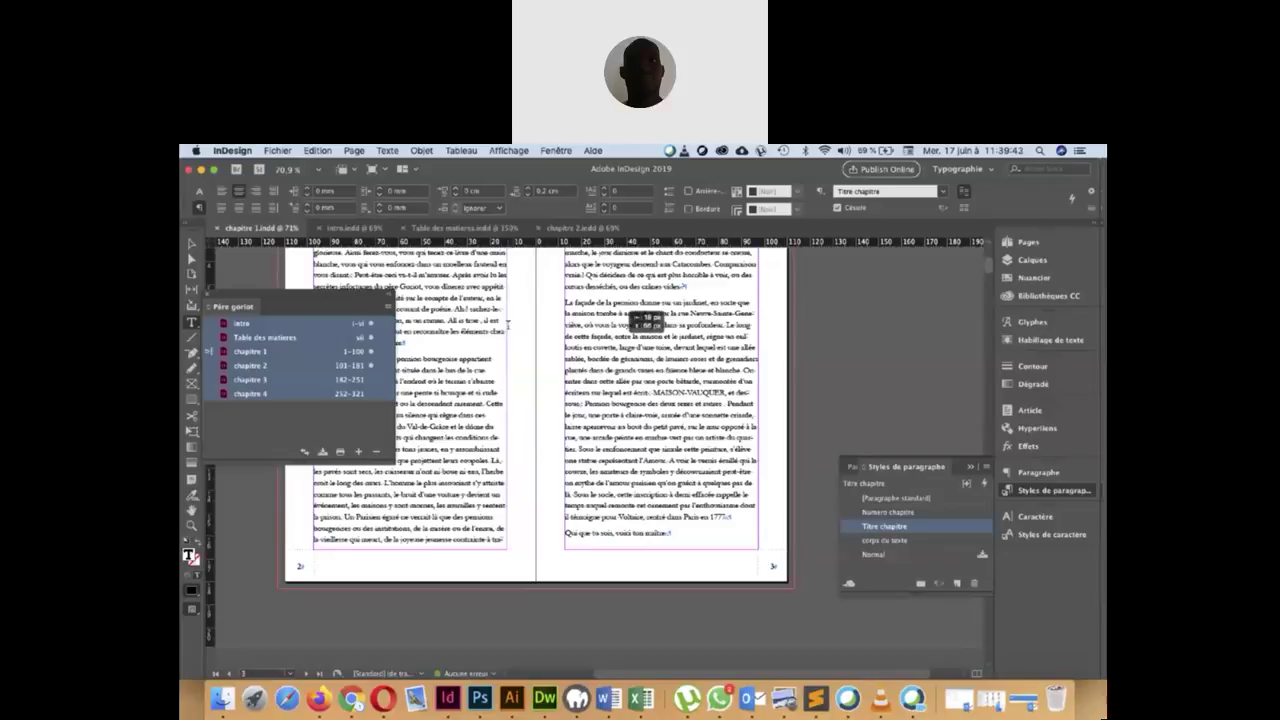
pyautogui.click(245, 357)
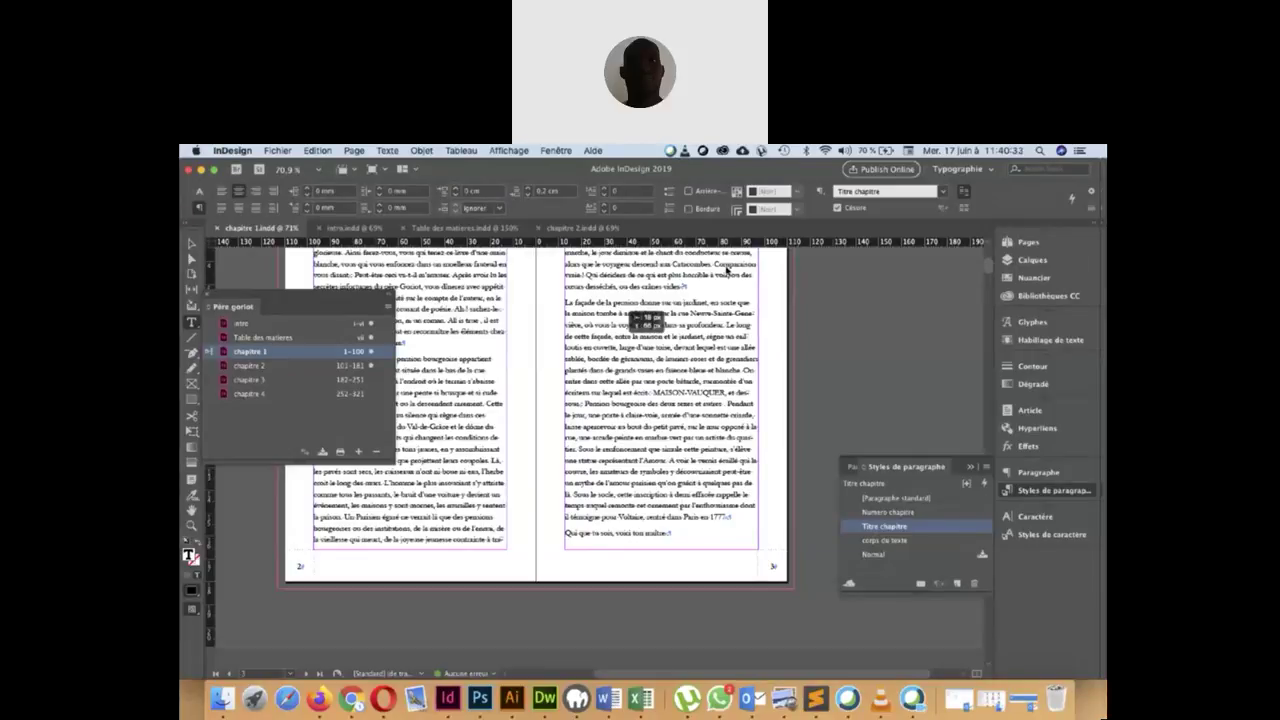
# Try the corps du texte, Numero chapitre and Normal styles on the "Une maison bourgeoise" title, and reapply Titre chapitre.
pyautogui.click(897, 543)
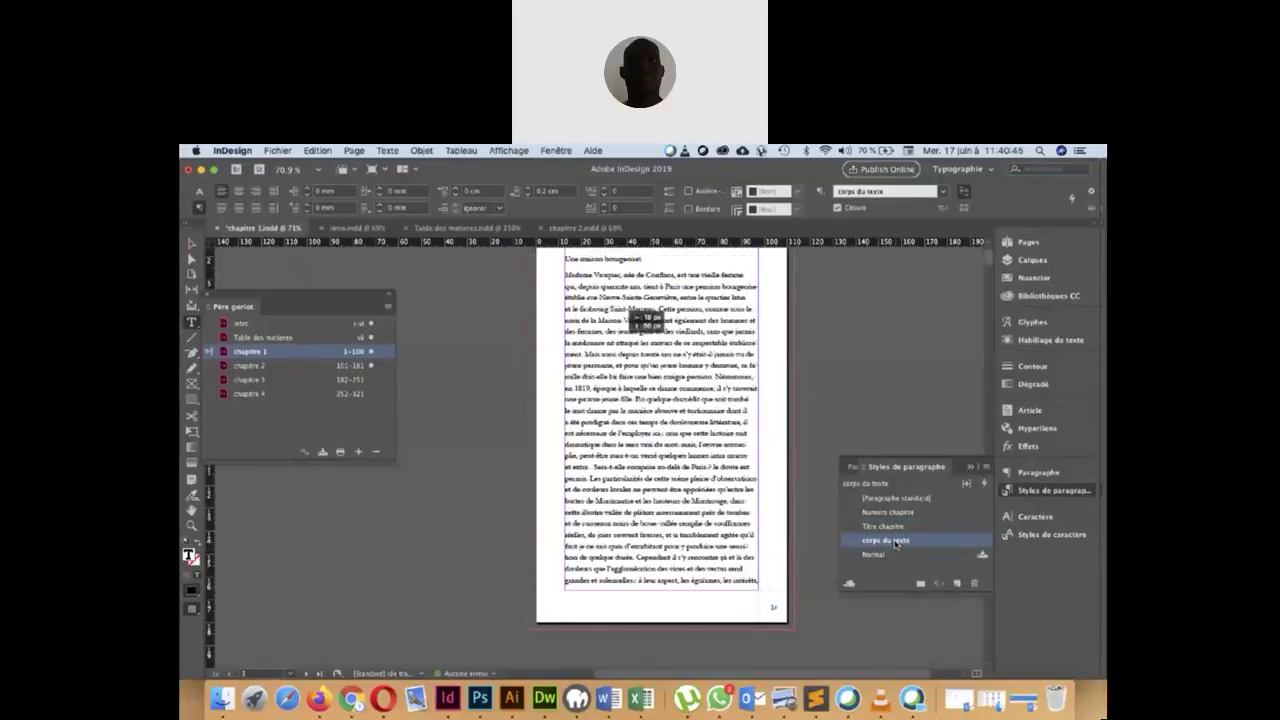
pyautogui.click(895, 515)
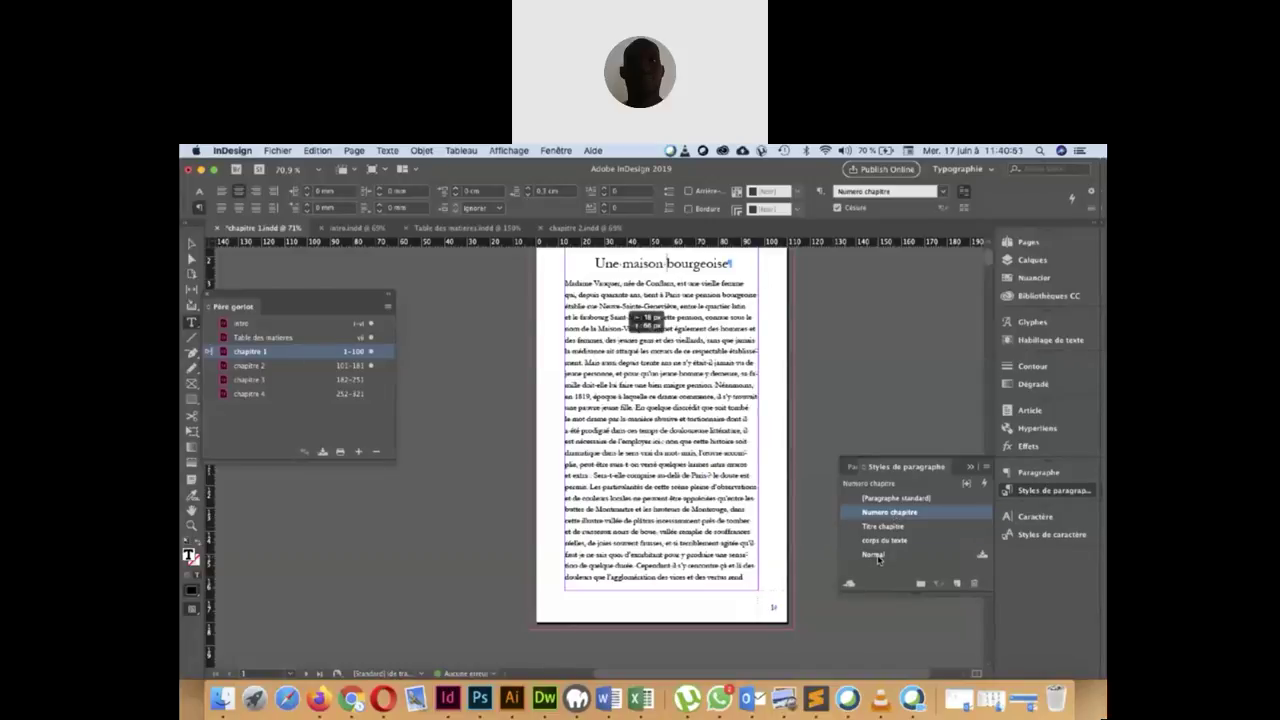
pyautogui.click(874, 555)
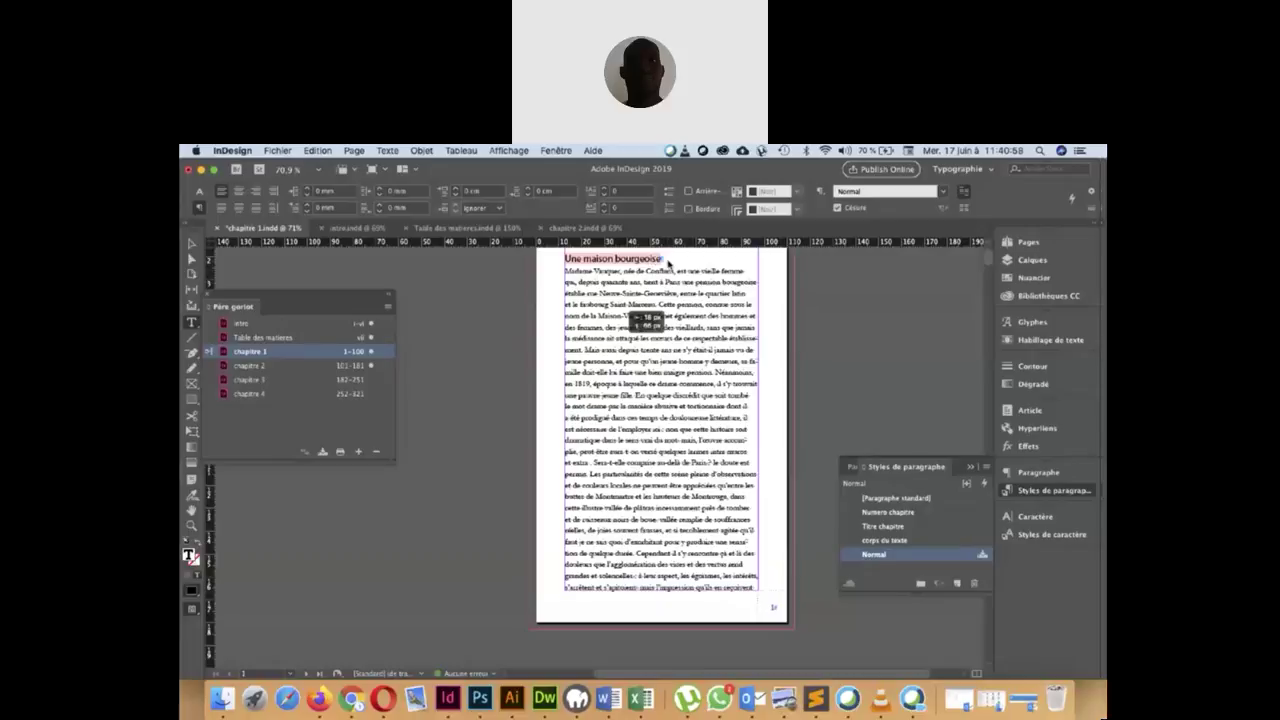
pyautogui.scroll(3, 708, 297)
pyautogui.scroll(-1, 710, 300)
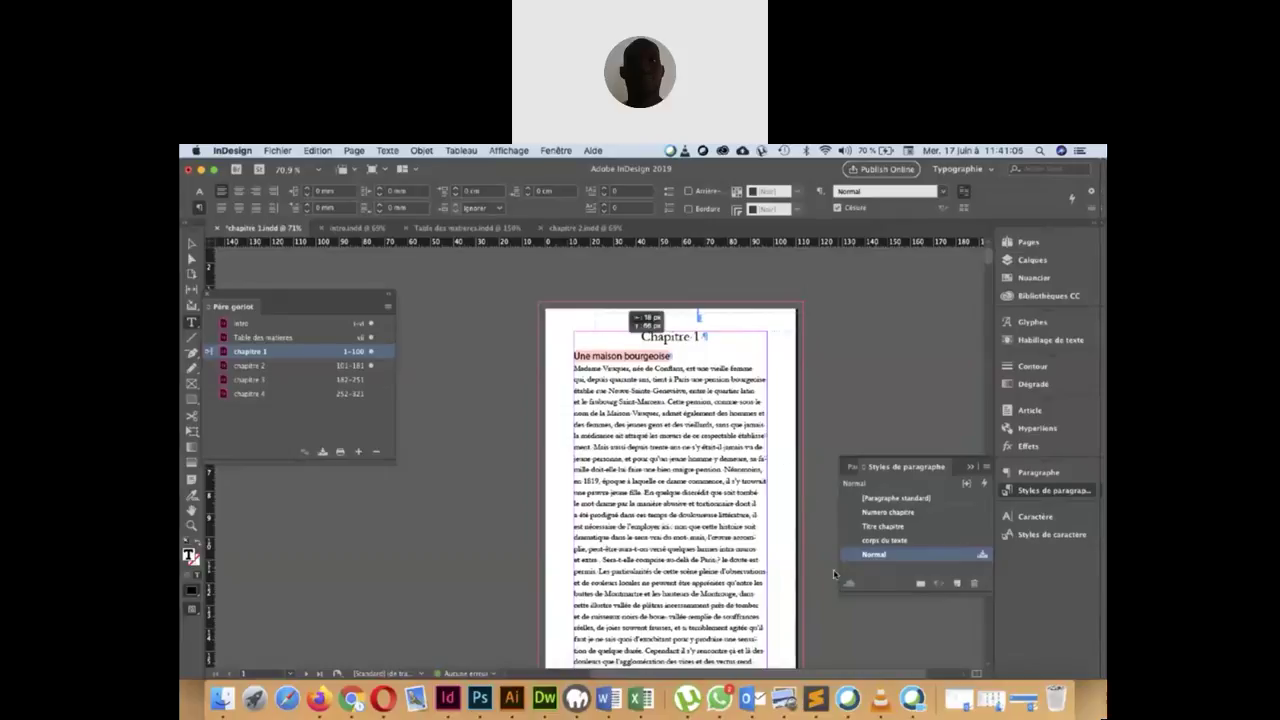
pyautogui.click(876, 527)
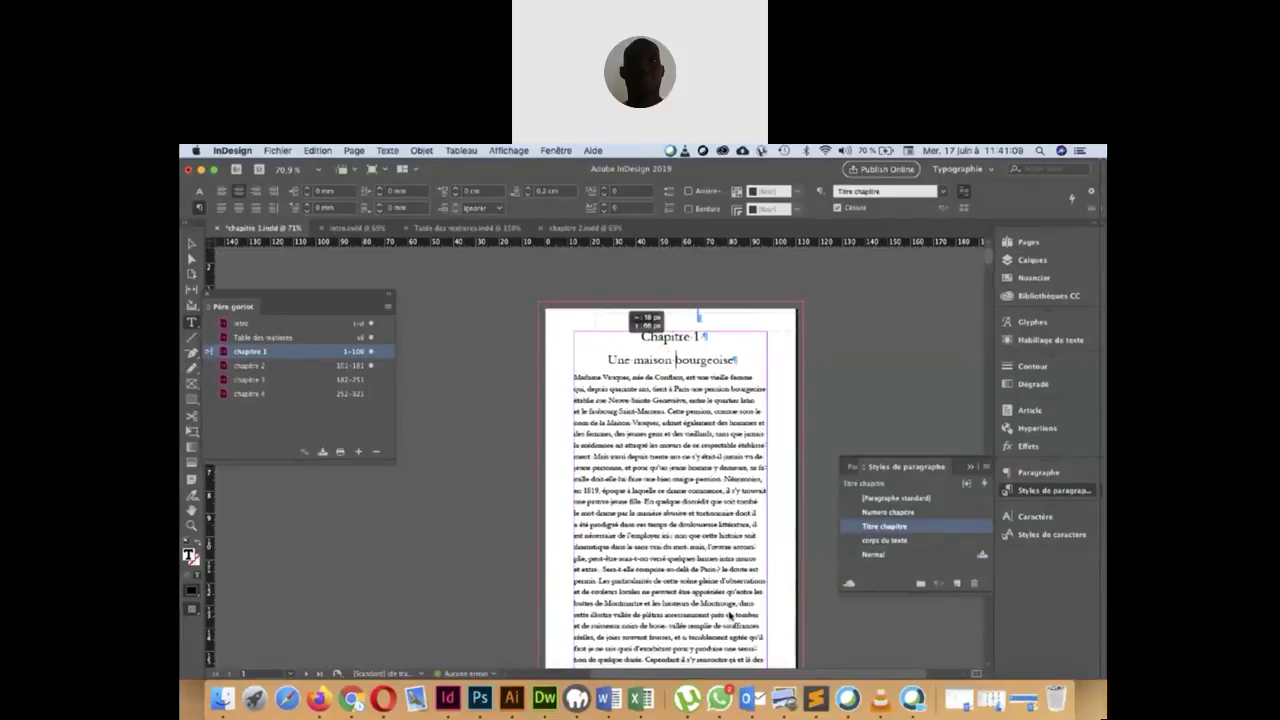
# Compare the paragraph styles of the "Une maison bourgeoise" title and the "Chapitre 1" heading, ending with the heading selected.
pyautogui.scroll(-1, 730, 610)
pyautogui.scroll(-3, 730, 612)
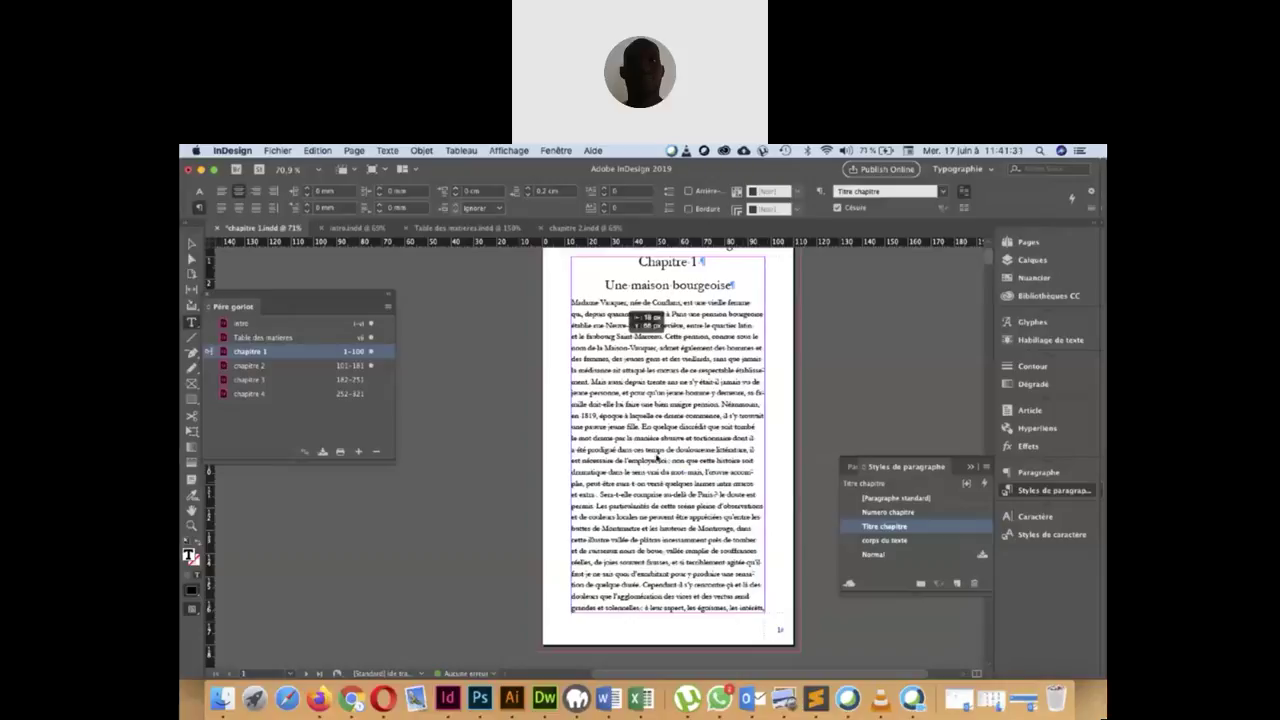
pyautogui.click(666, 264)
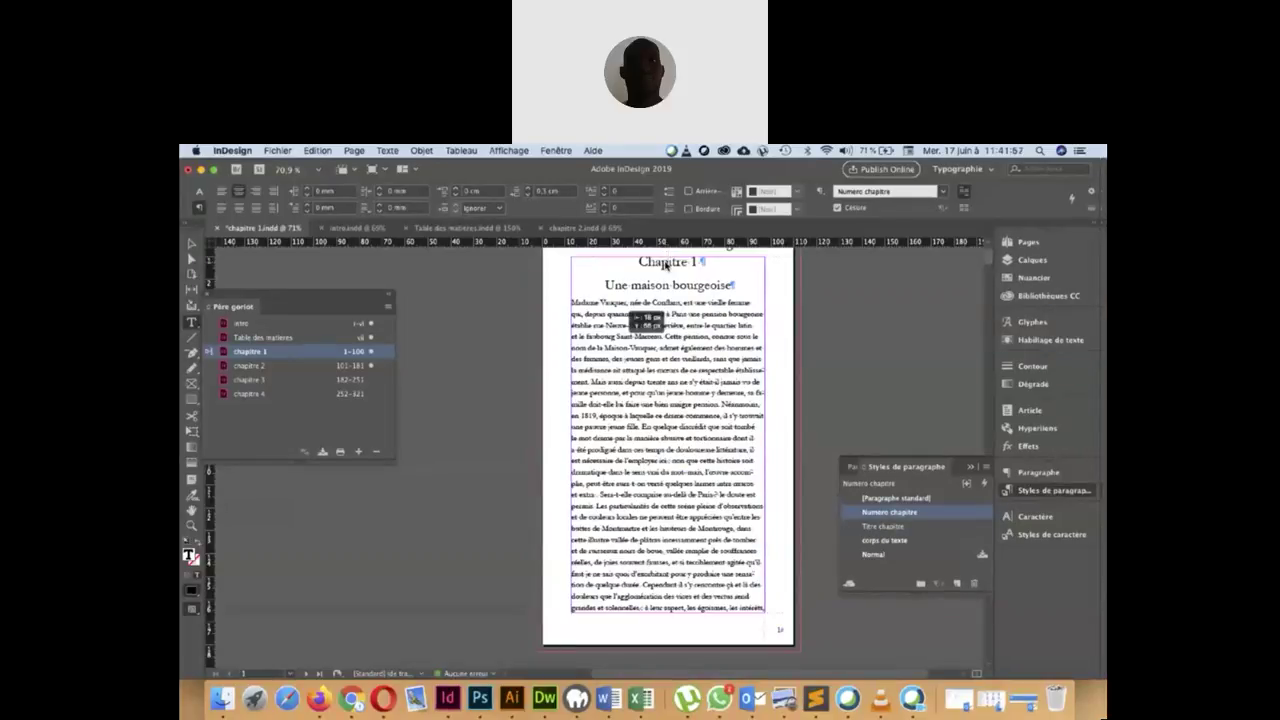
pyautogui.press('super+a')
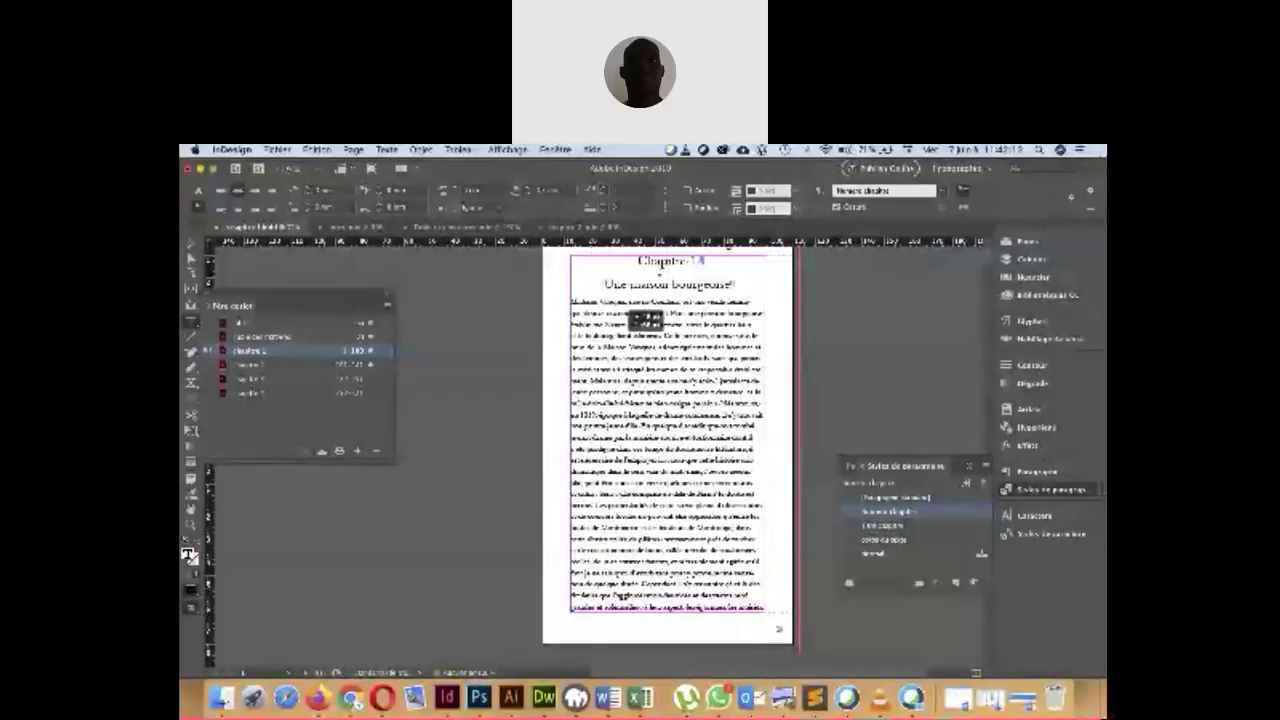
pyautogui.moveTo(600, 284); pyautogui.dragTo(740, 286)
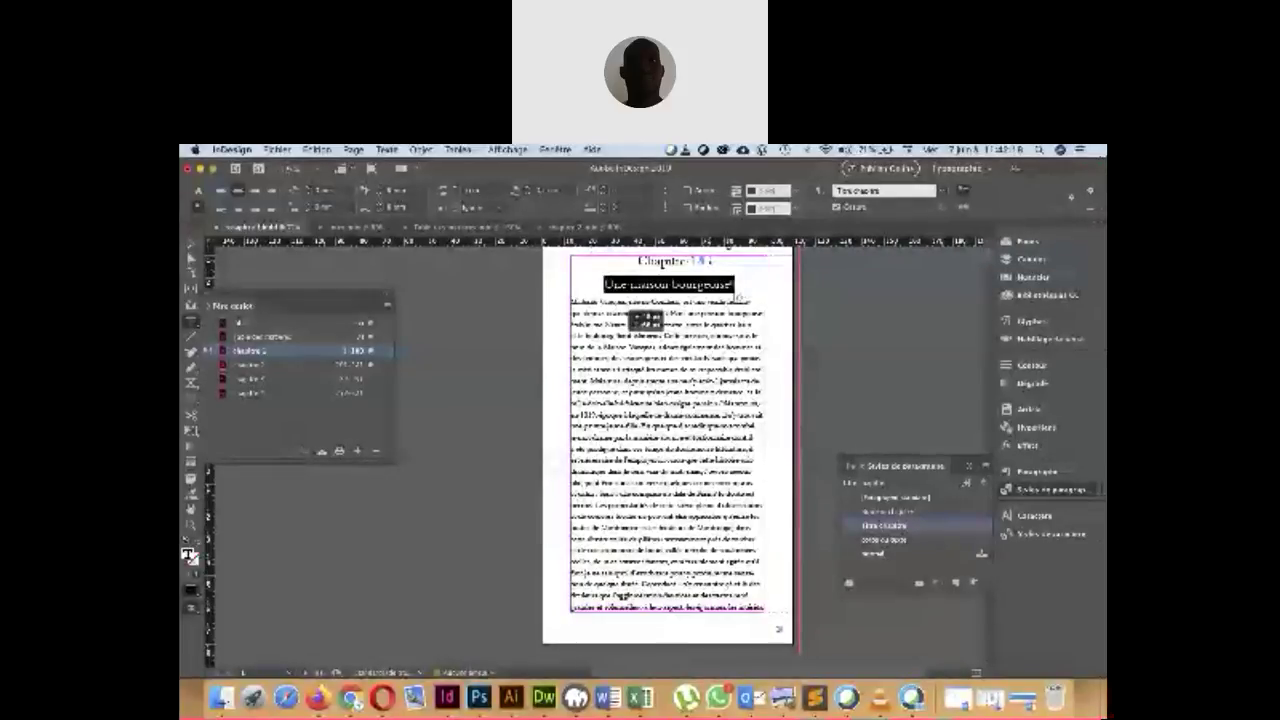
pyautogui.click(701, 260)
pyautogui.moveTo(701, 260); pyautogui.dragTo(637, 260)
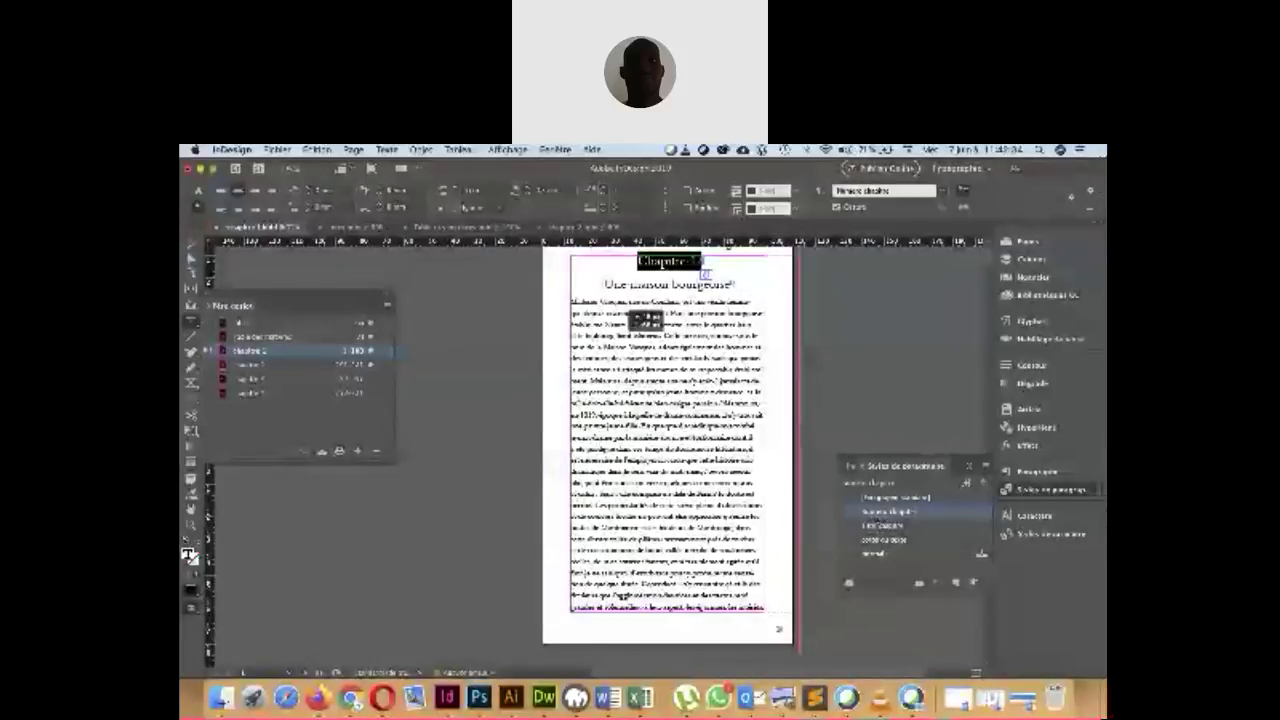
# Open the paragraph style options of Numero chapitre, keeping its name.
pyautogui.click(880, 516)
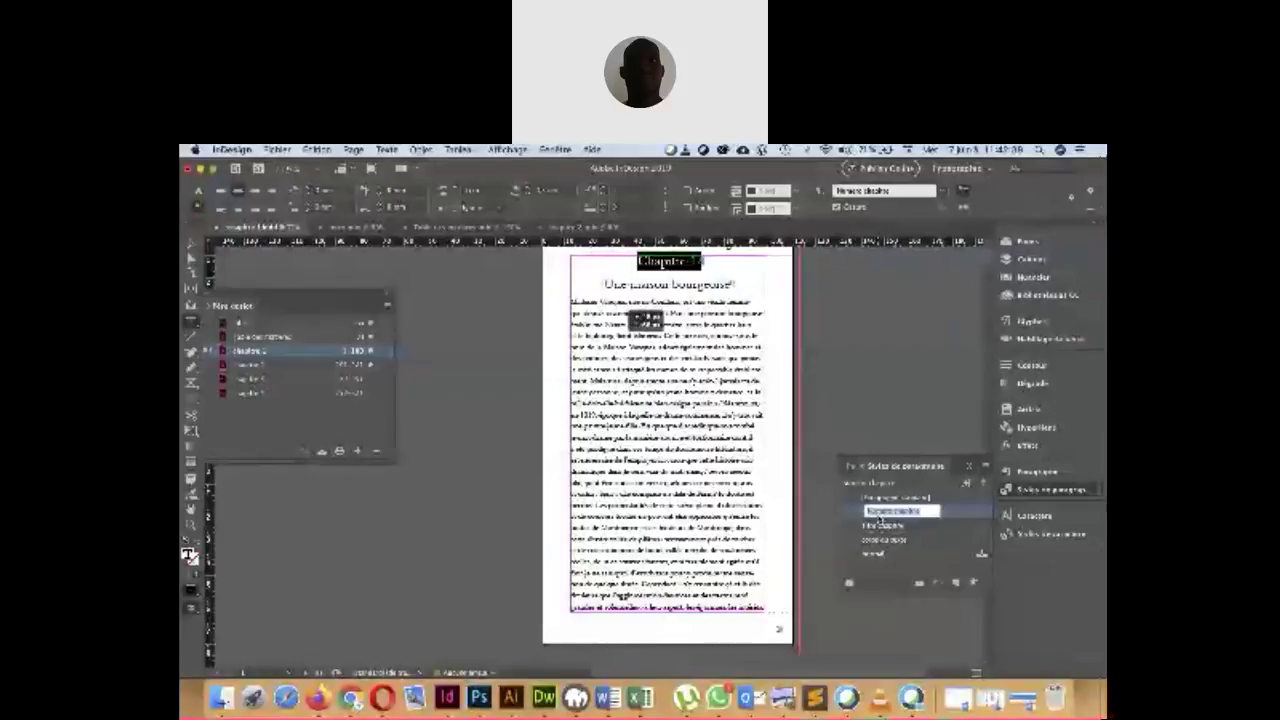
pyautogui.press('Return')
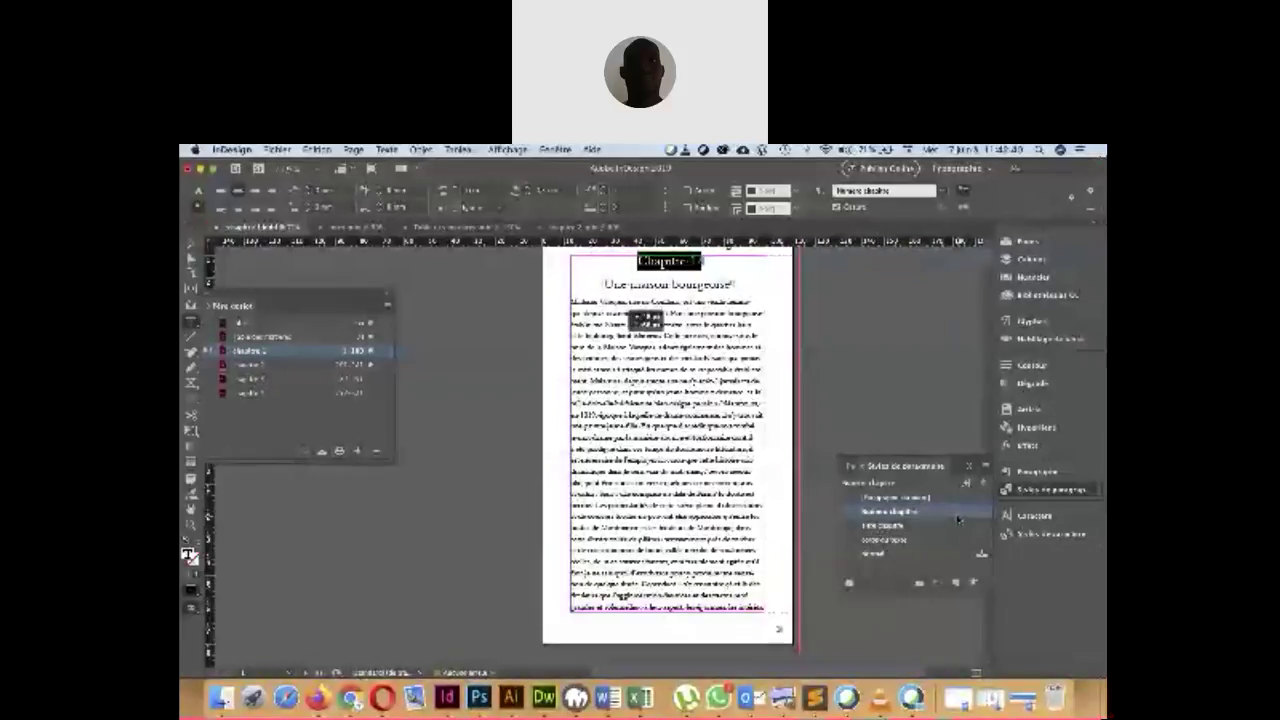
pyautogui.doubleClick(958, 516)
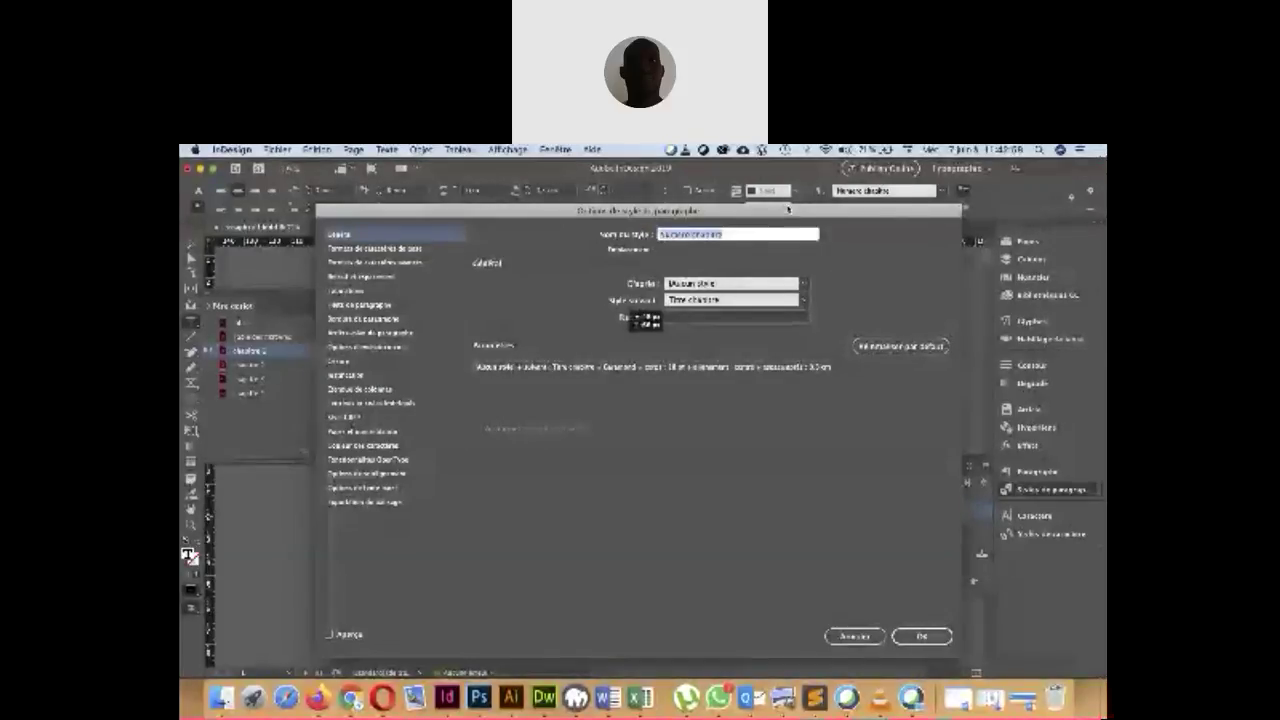
pyautogui.click(824, 224)
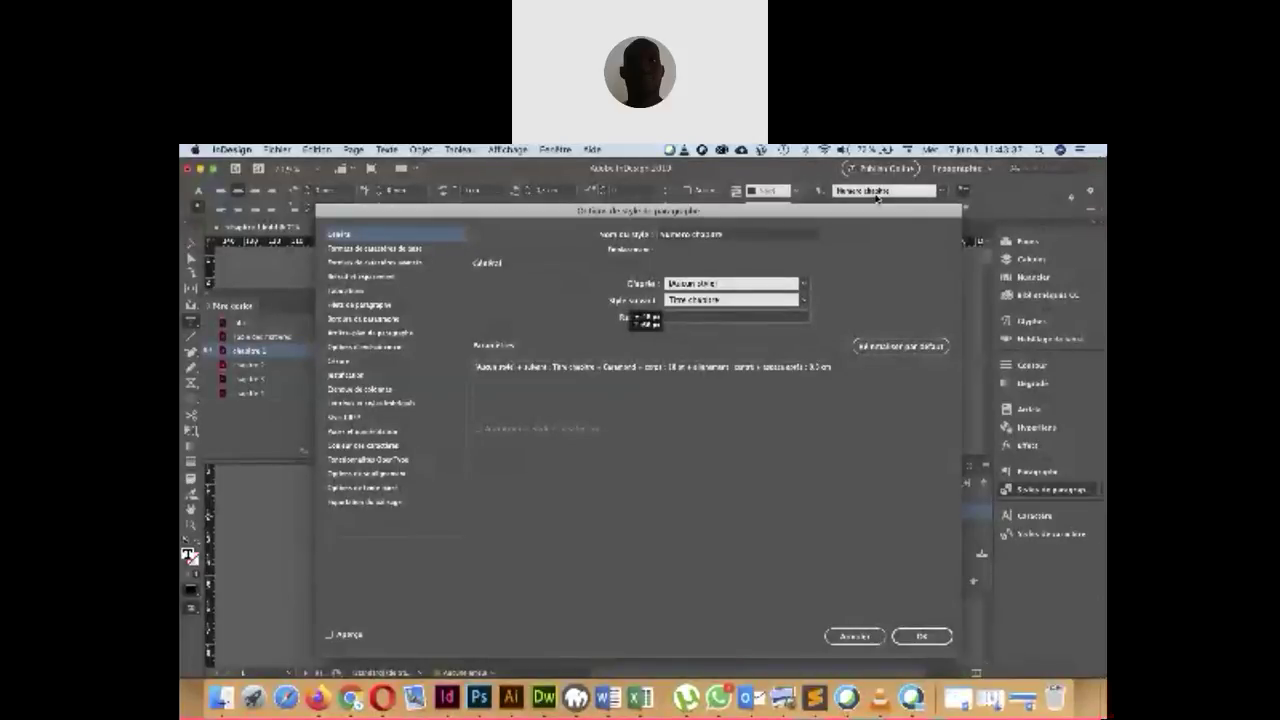
# Set the font family of the Numero chapitre style to Verdana in its basic character formats.
pyautogui.click(382, 250)
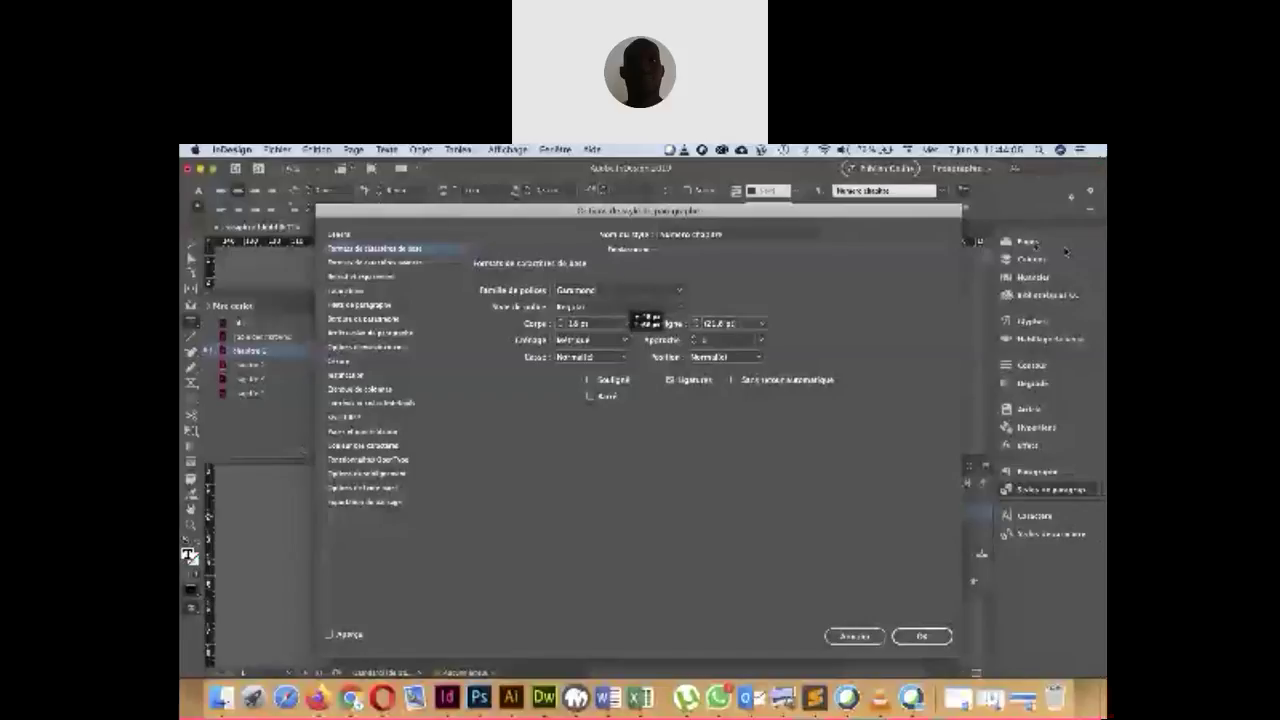
pyautogui.click(682, 292)
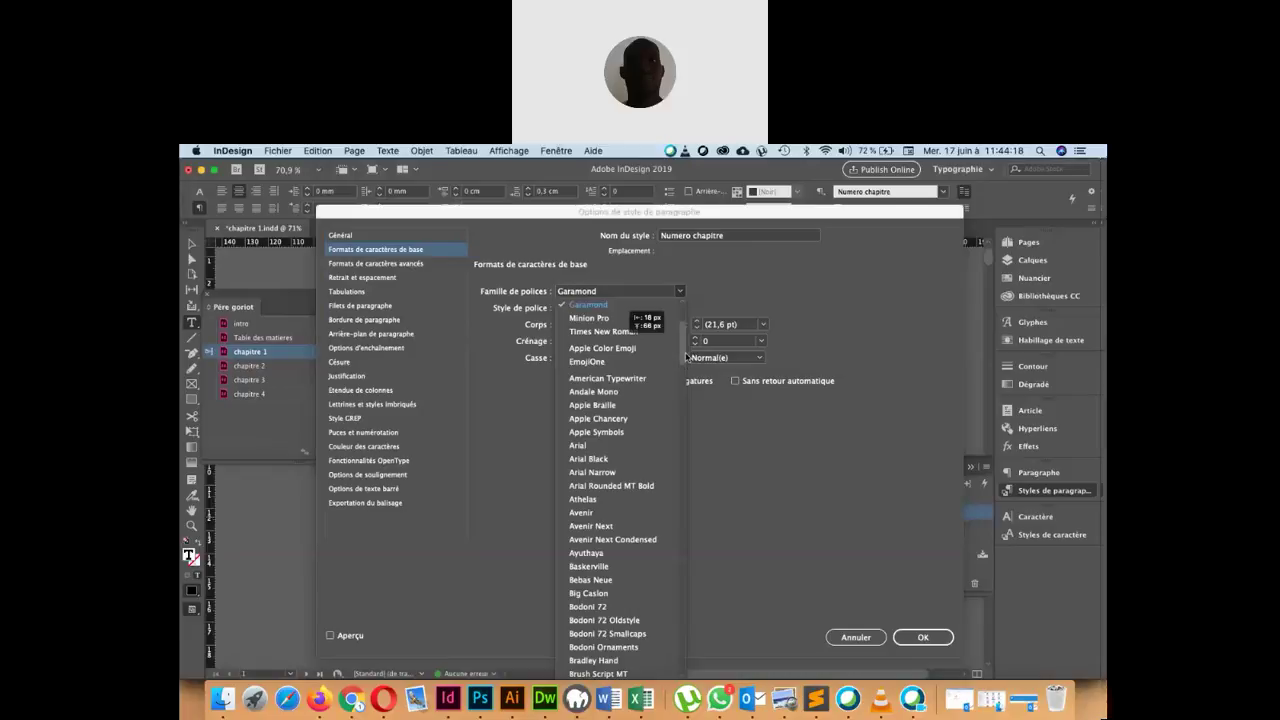
pyautogui.scroll(-2, 686, 370)
pyautogui.scroll(-20, 686, 370)
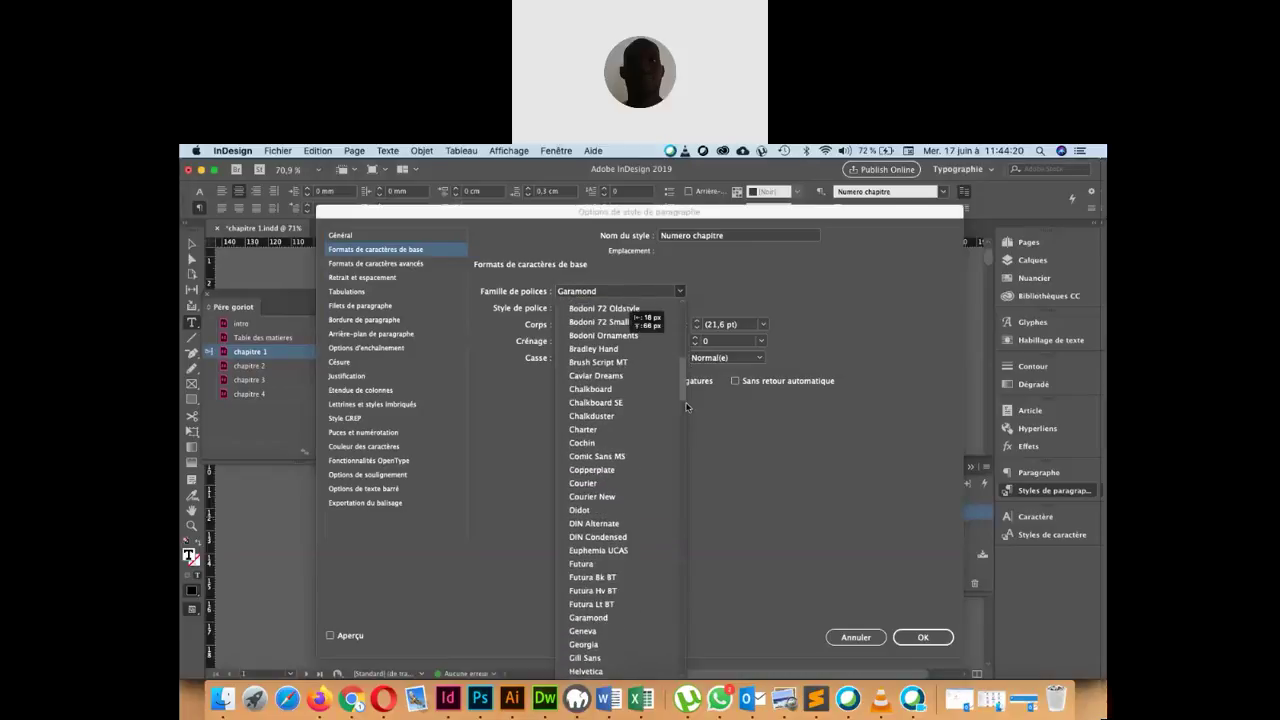
pyautogui.moveTo(692, 498); pyautogui.dragTo(693, 550)
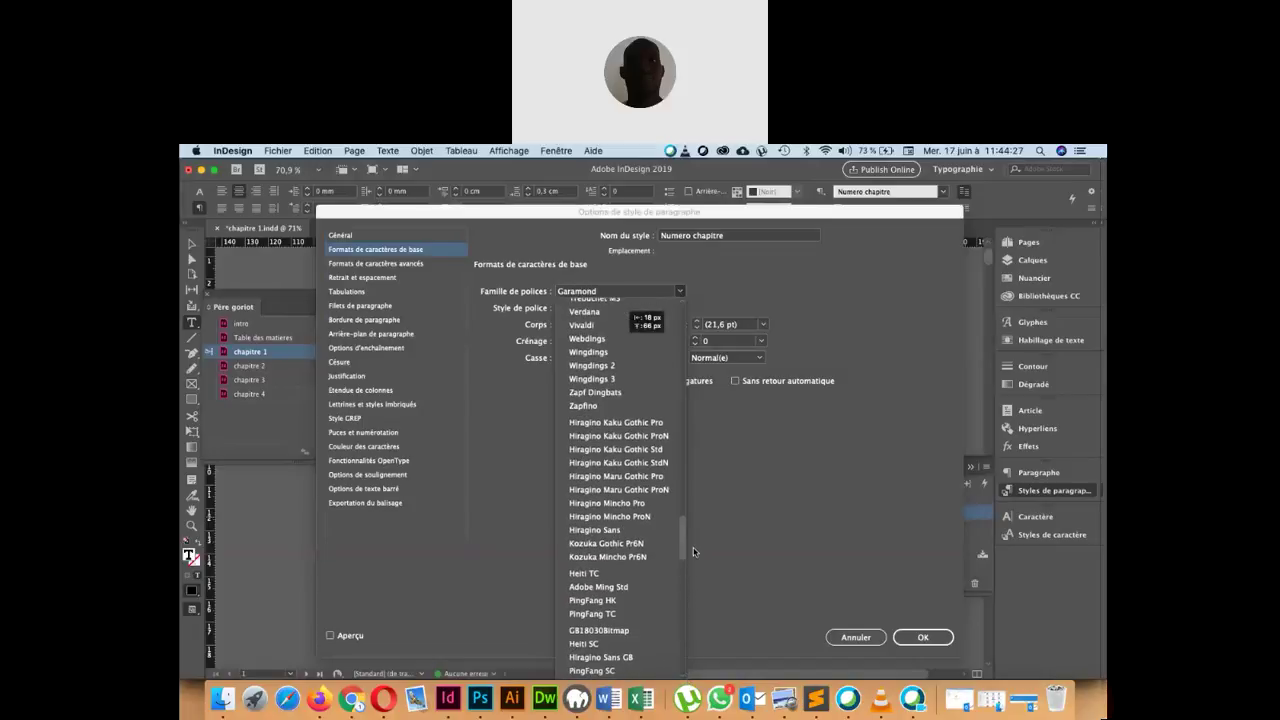
pyautogui.click(585, 312)
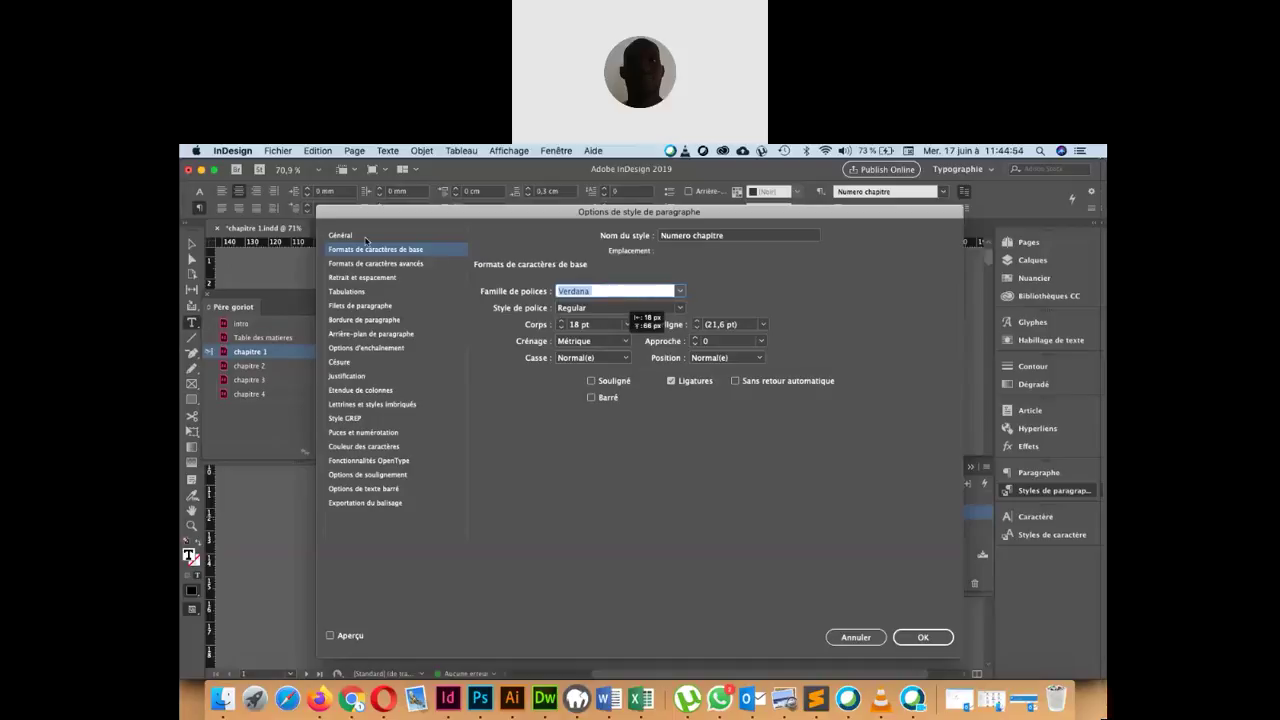
# Review the general settings of the Numero chapitre paragraph style, including its parent style, next style and settings summary.
pyautogui.click(348, 236)
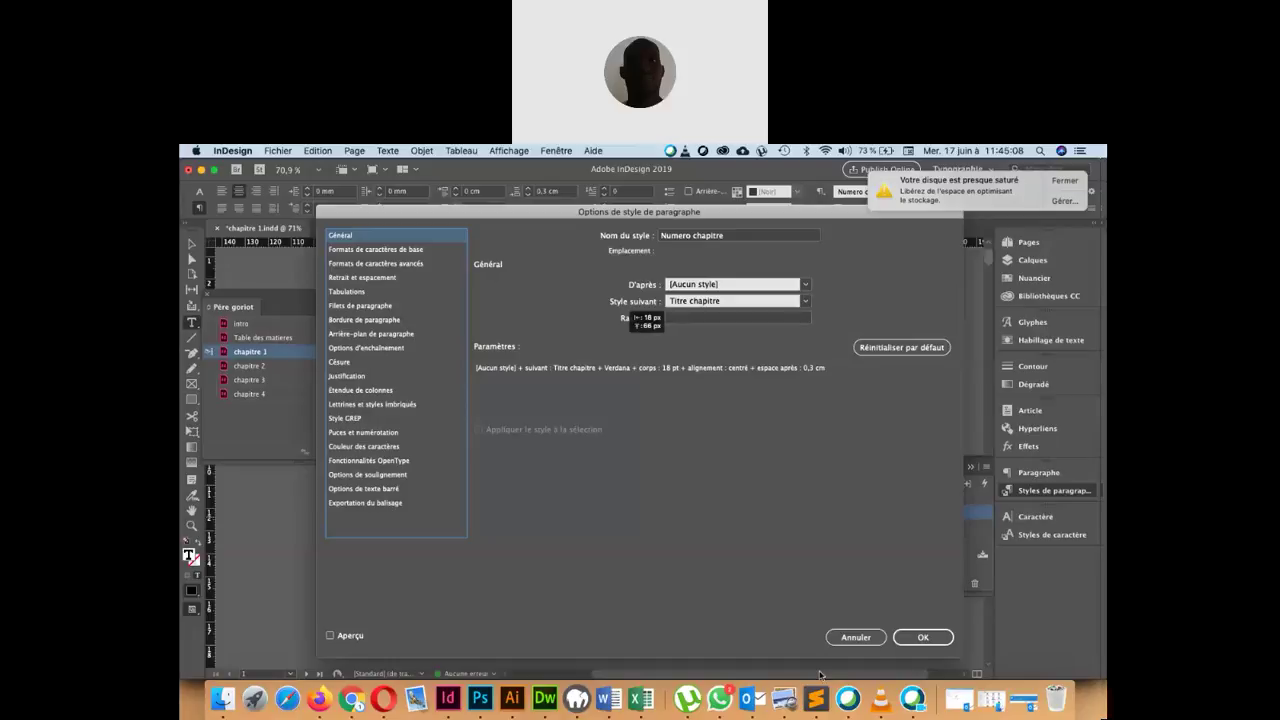
# Permanently empty the macOS trash to free disk space, and switch back to the paragraph style options in InDesign.
pyautogui.rightClick(1063, 704)
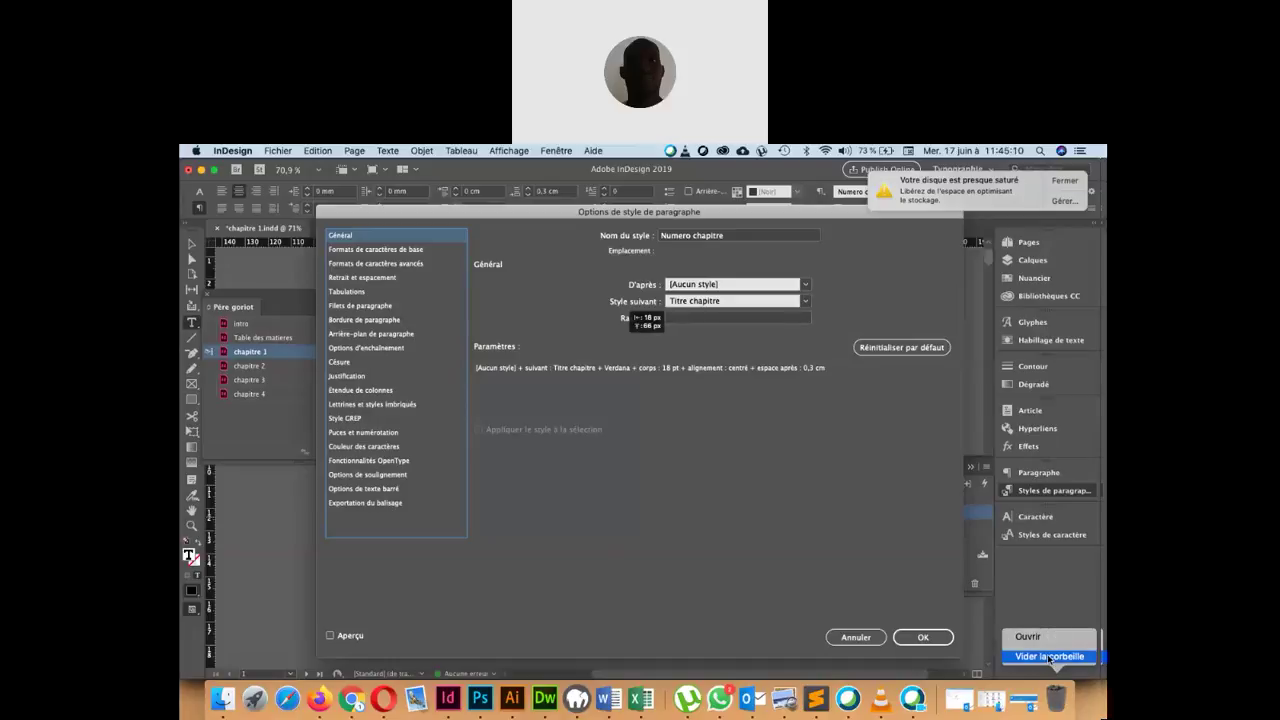
pyautogui.click(1049, 656)
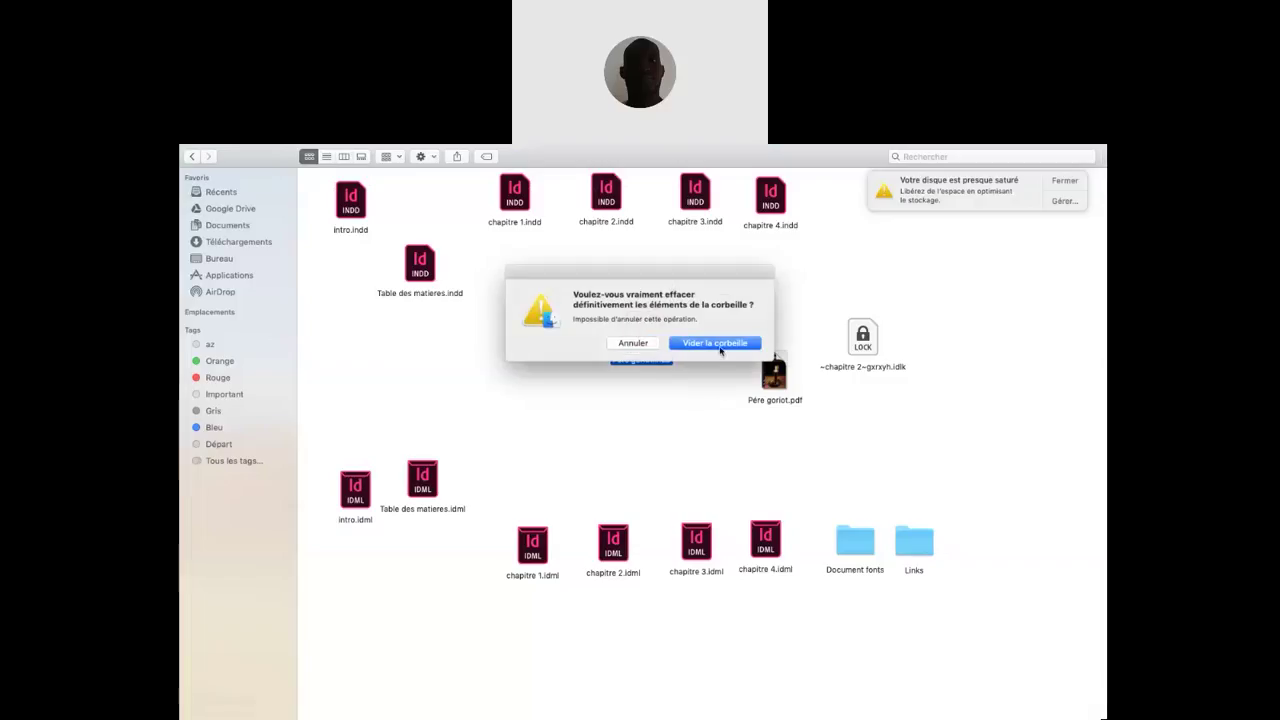
pyautogui.click(720, 346)
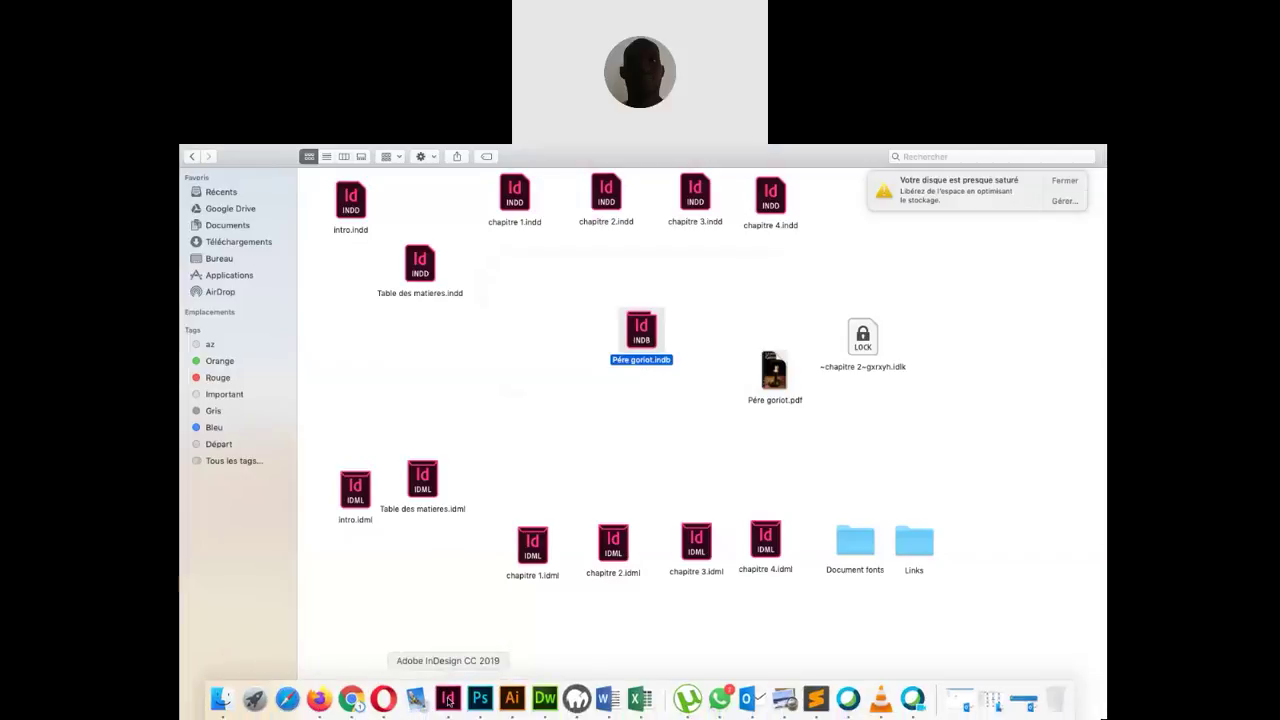
pyautogui.click(448, 700)
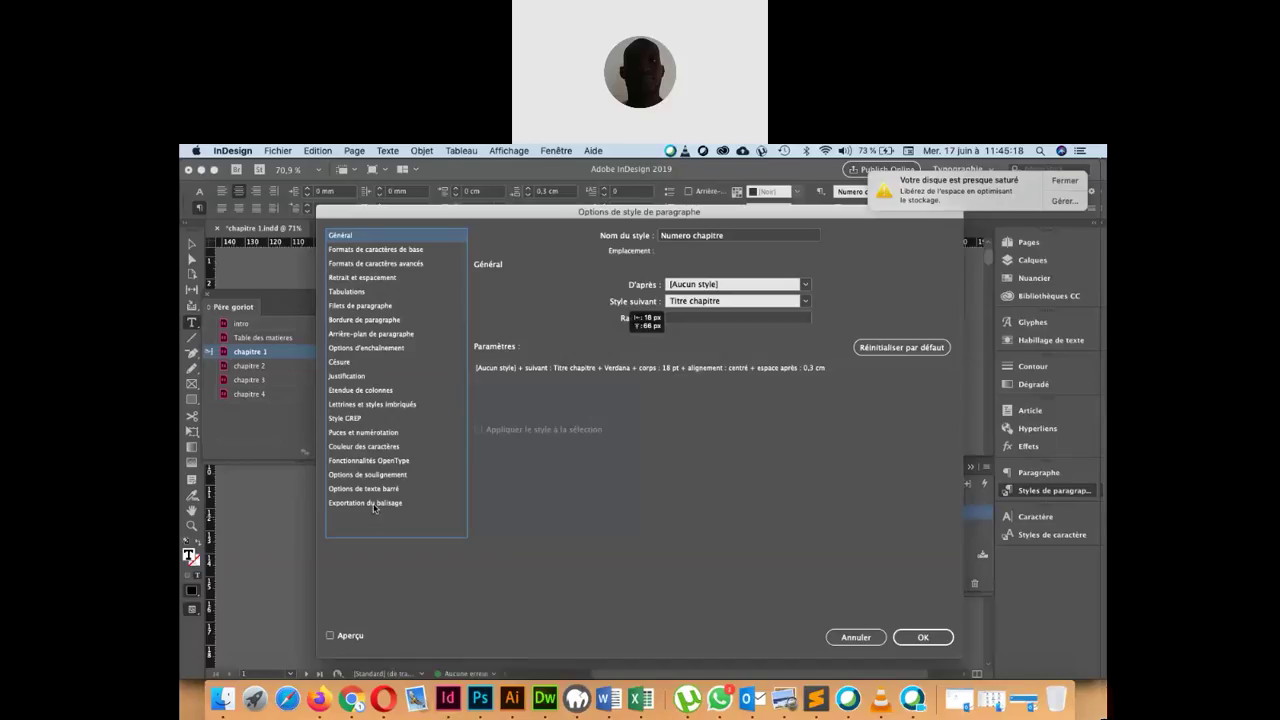
# Set the EPUB and HTML export tag of the Numero chapitre paragraph style to h2.
pyautogui.click(372, 503)
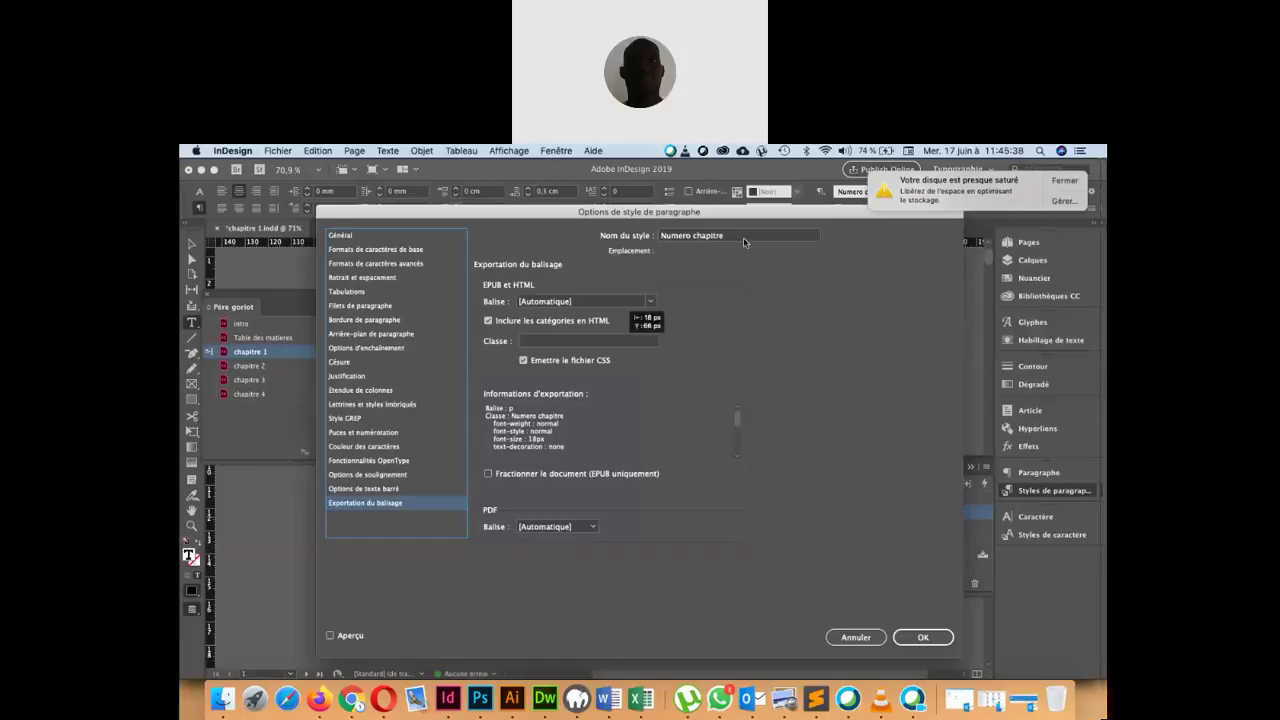
pyautogui.click(649, 303)
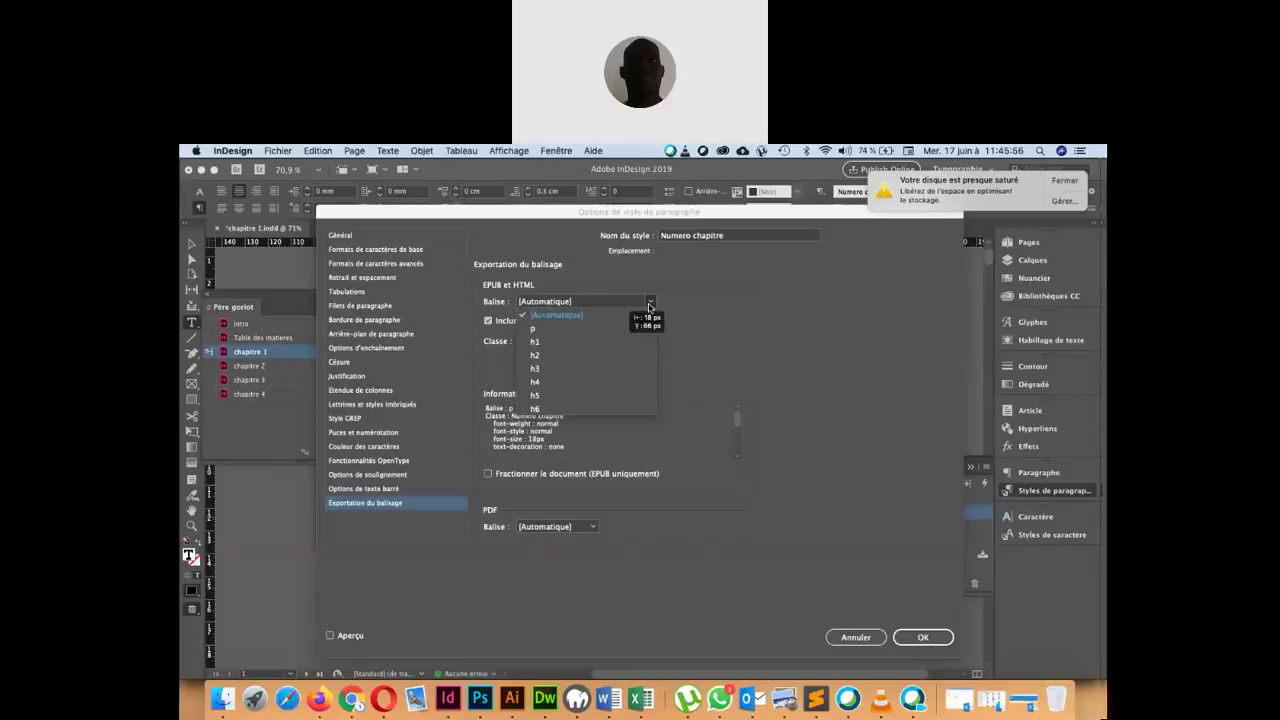
pyautogui.click(541, 360)
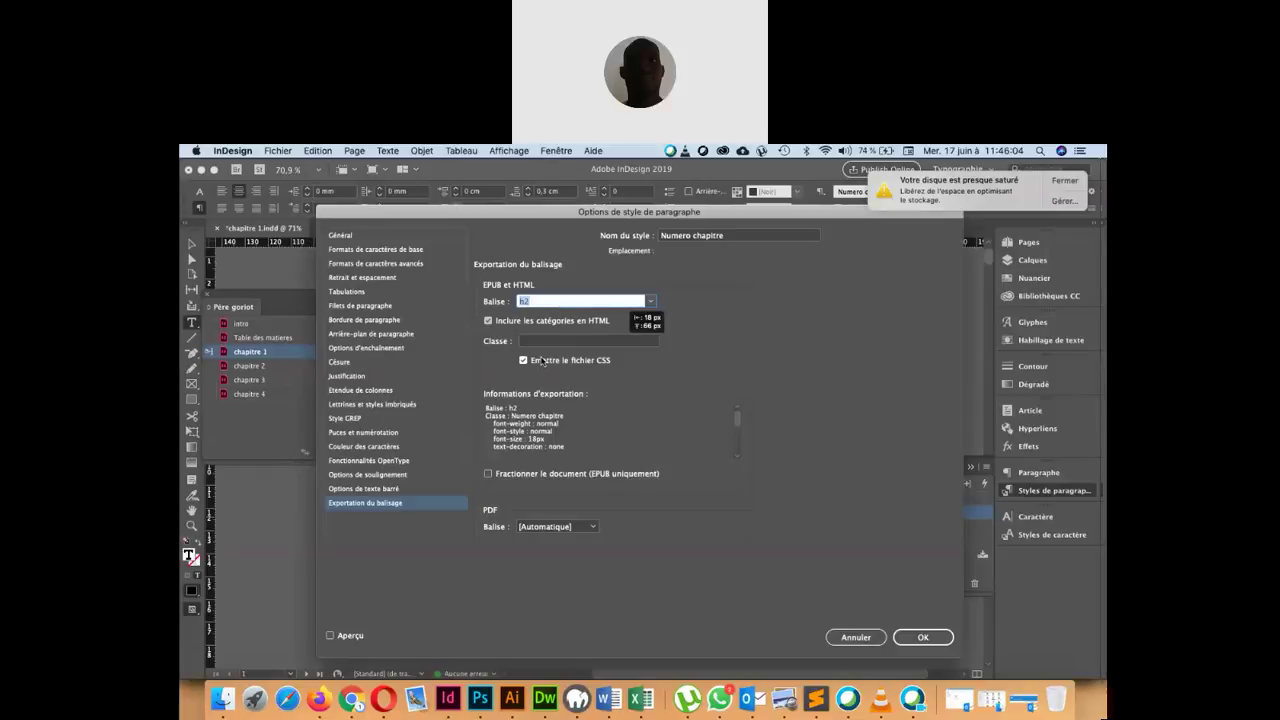